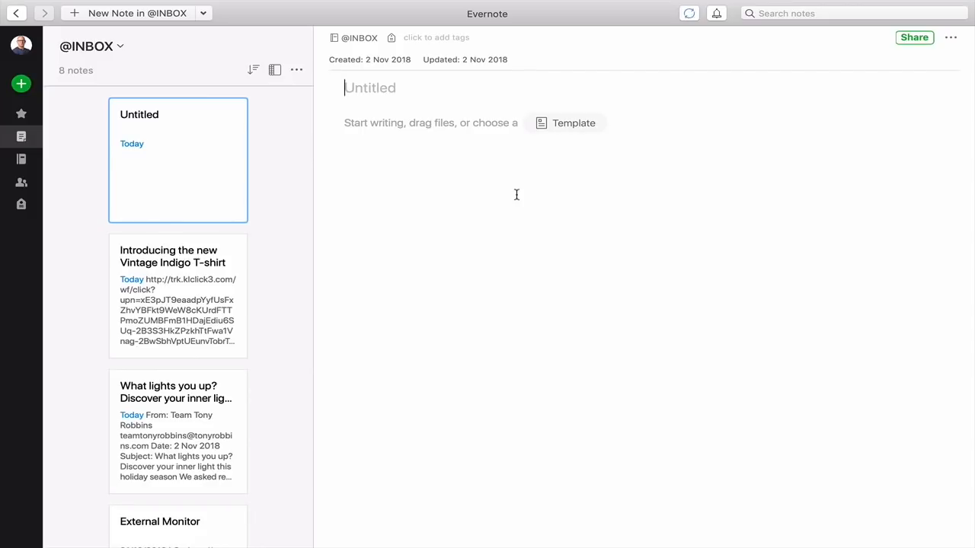
# Step: Title the new note "Table Extensions" and insert a 2x2 table in its body
pyautogui.write('Extensions')
pyautogui.press('Return')
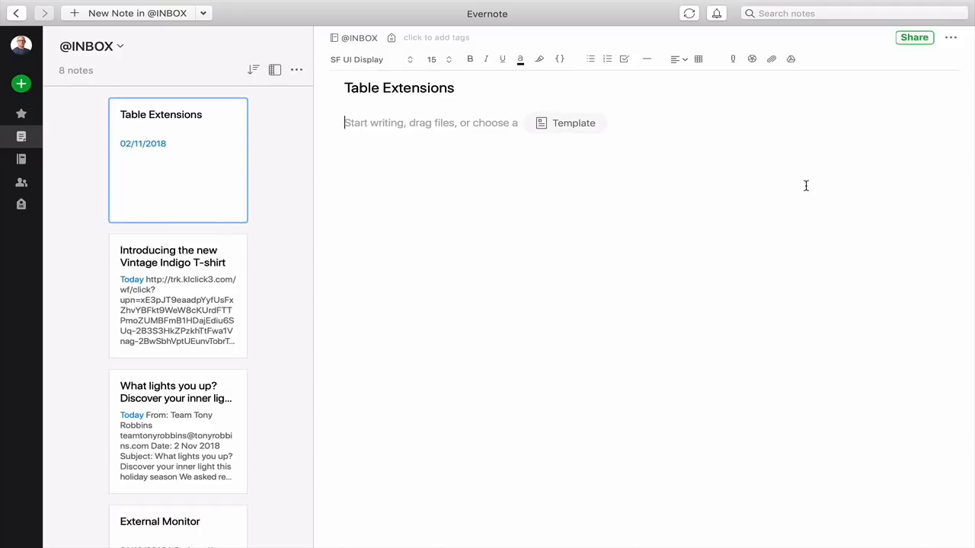
pyautogui.click(699, 60)
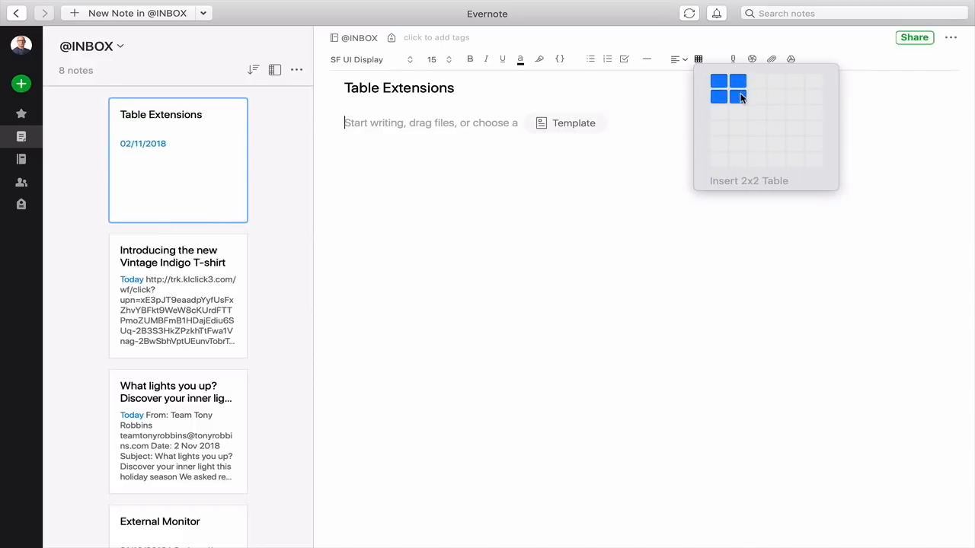
pyautogui.click(741, 97)
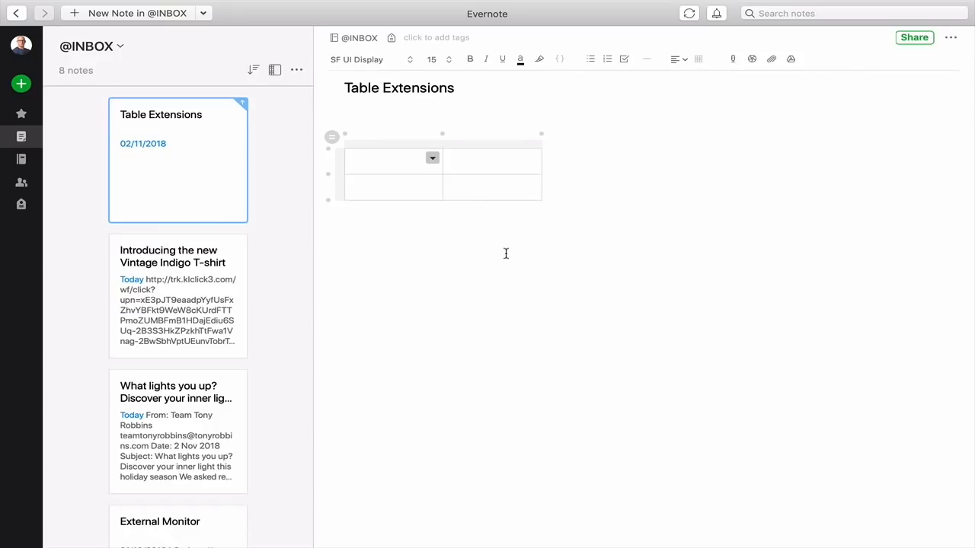
# Step: Fill the table's first row with "Urgent" and "Not Urgent" and the second row with "Important" and "Not Important"
pyautogui.write('Urgen')
pyautogui.press('Tab')
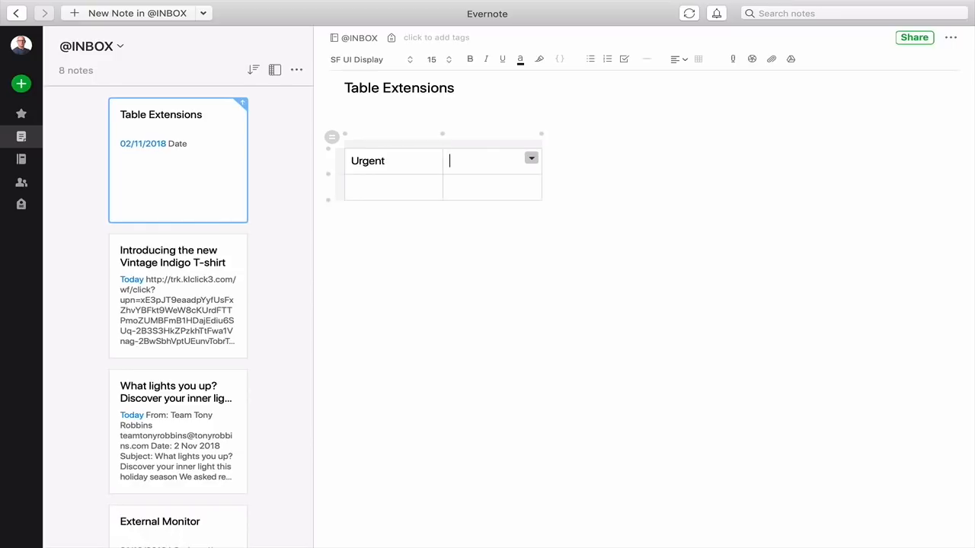
pyautogui.write('Not Urgent')
pyautogui.press('Return')
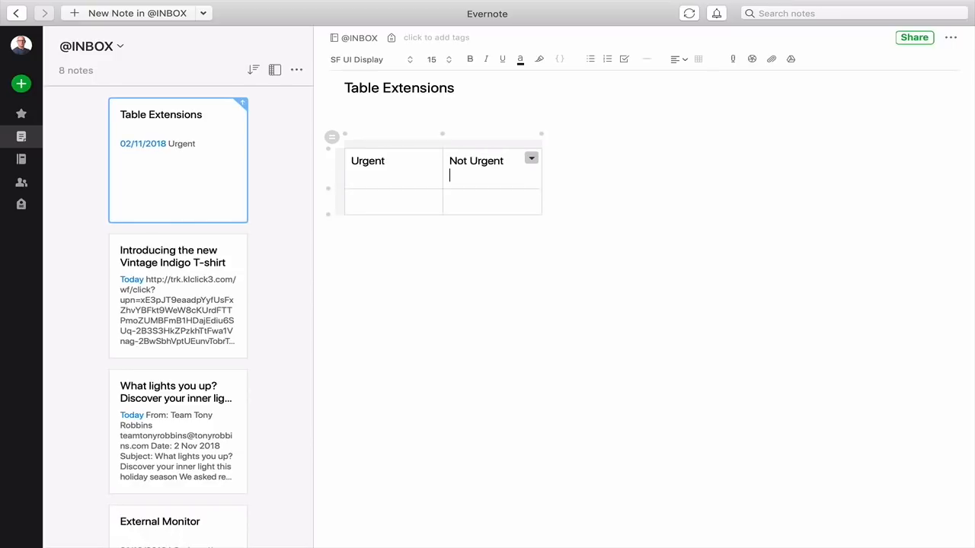
pyautogui.press('BackSpace')
pyautogui.click(405, 190)
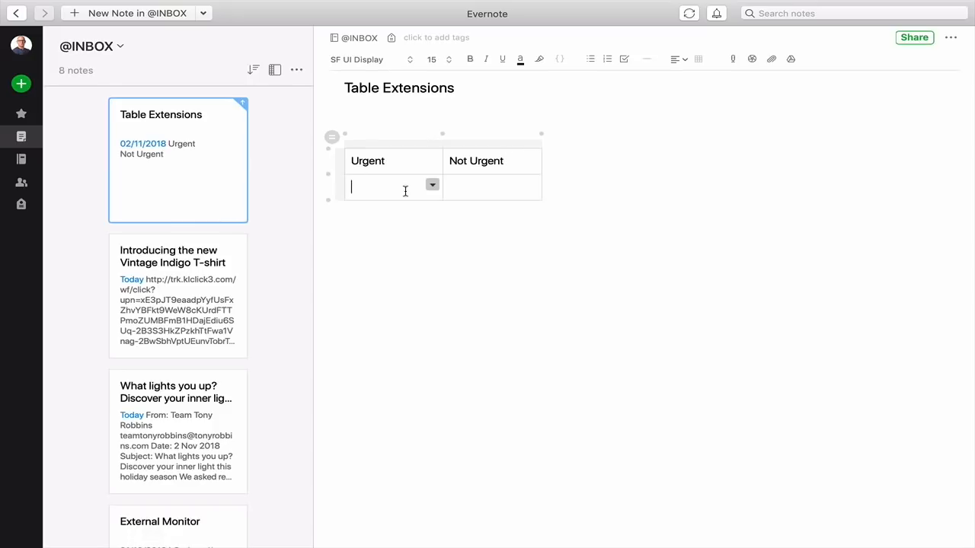
pyautogui.write('Important')
pyautogui.press('Tab')
pyautogui.write('Not Important')
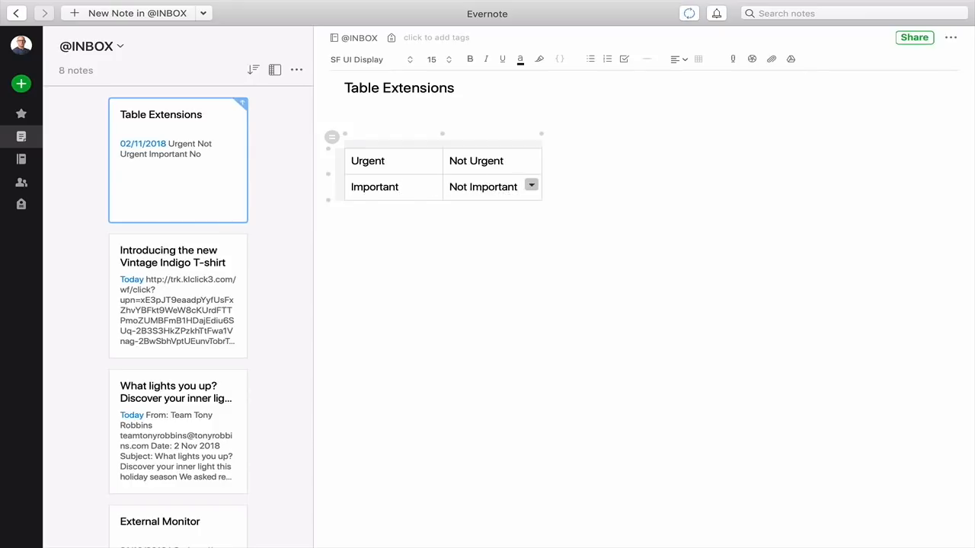
pyautogui.click(436, 232)
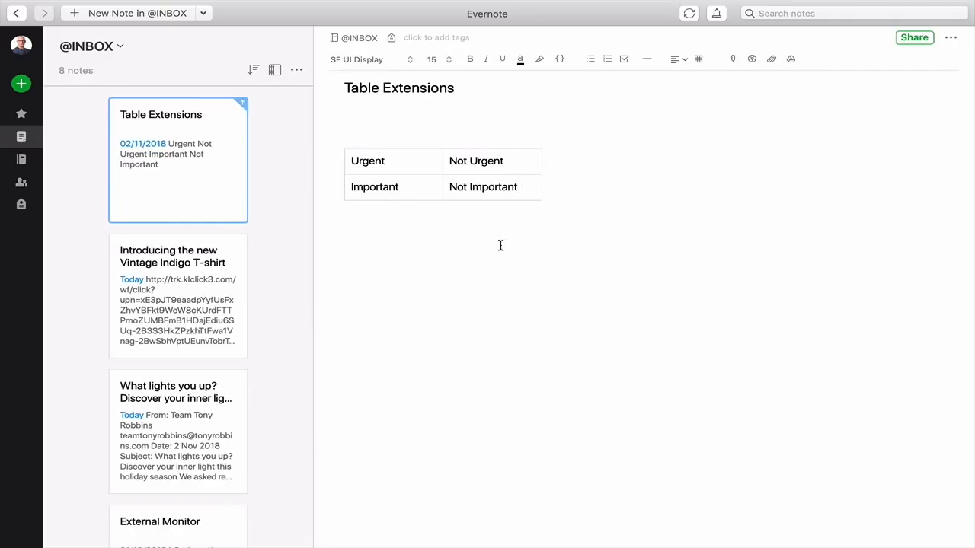
# Step: Set the cell background of "Urgent" to light green and of "Not Urgent" to light purple
pyautogui.click(402, 172)
pyautogui.click(430, 159)
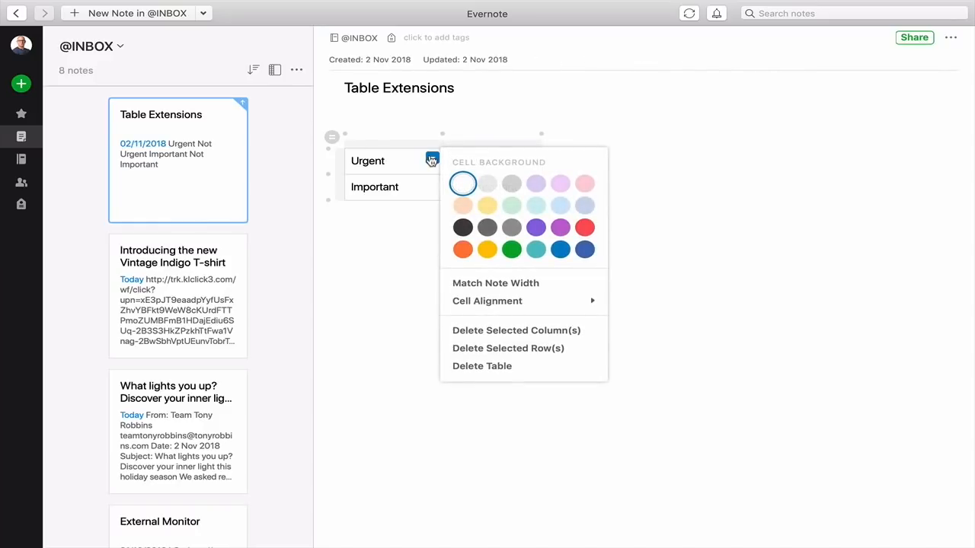
pyautogui.click(510, 204)
pyautogui.click(528, 161)
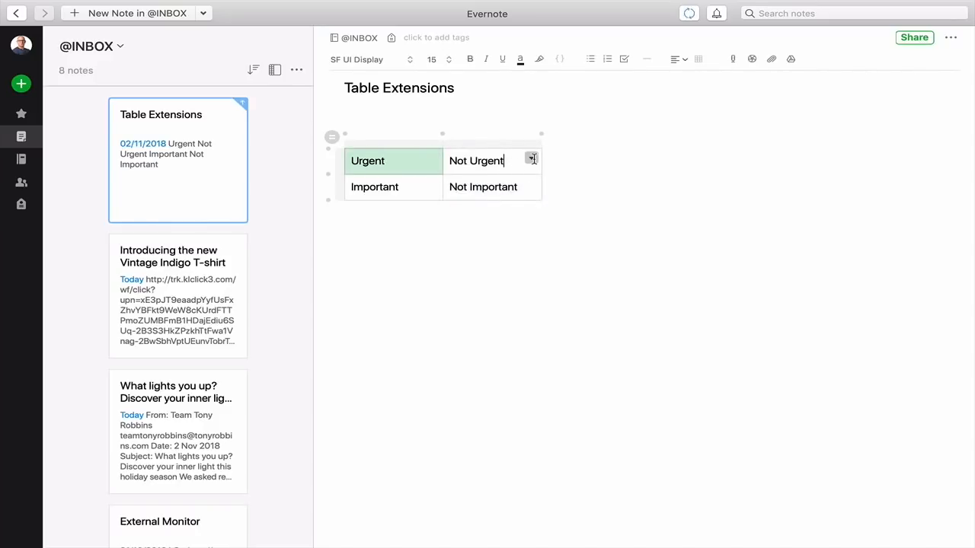
pyautogui.click(531, 161)
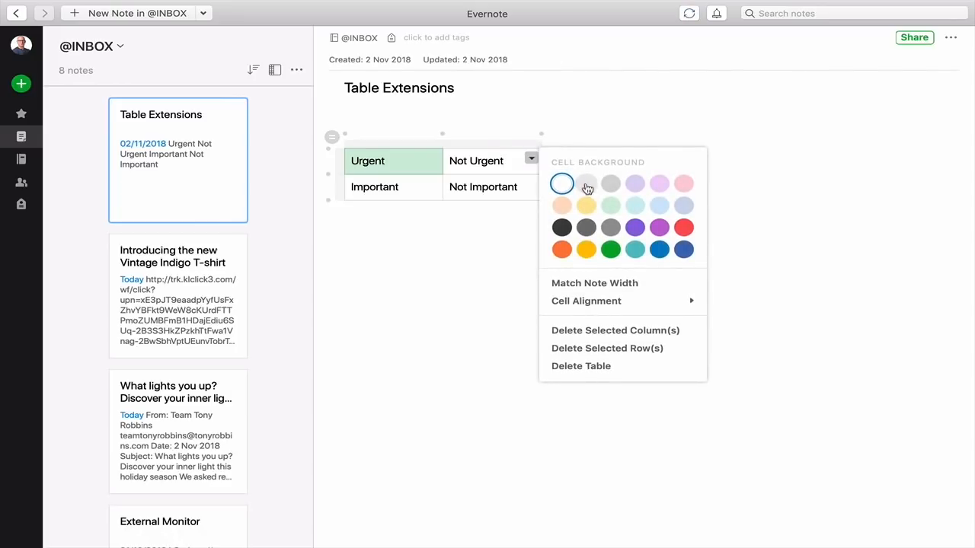
pyautogui.click(611, 185)
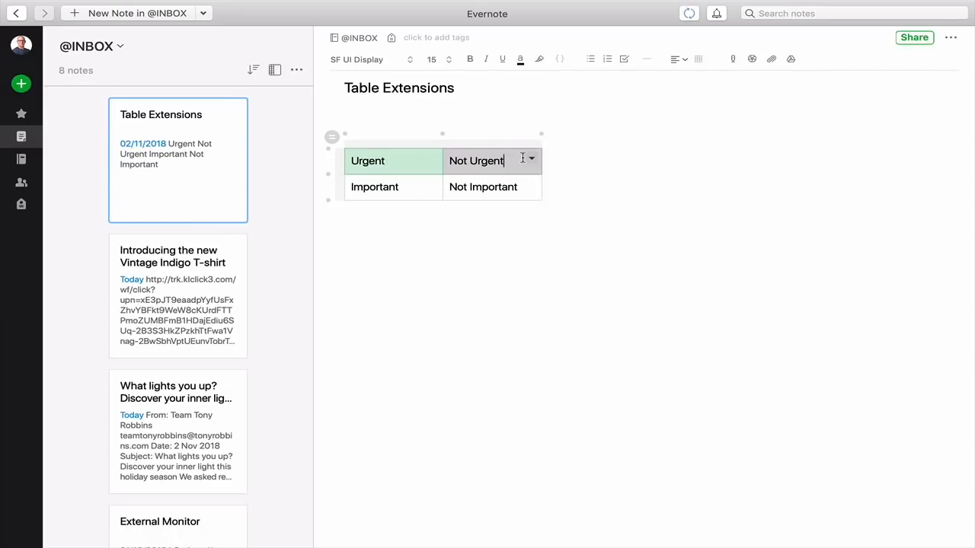
pyautogui.click(531, 161)
pyautogui.click(636, 183)
# Step: Set the cell background of "Important" to light yellow and of "Not Important" to light turquoise
pyautogui.click(433, 188)
pyautogui.click(433, 188)
pyautogui.click(486, 236)
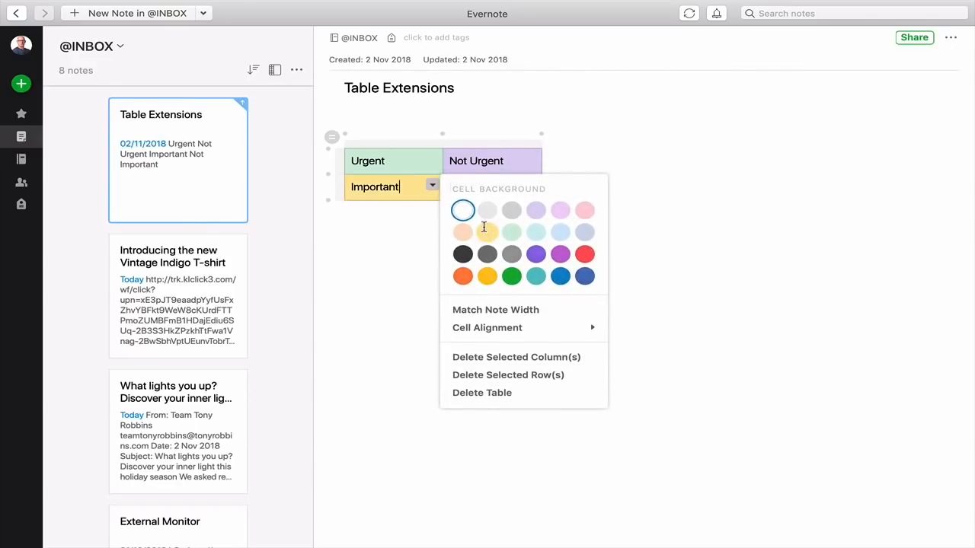
pyautogui.click(526, 187)
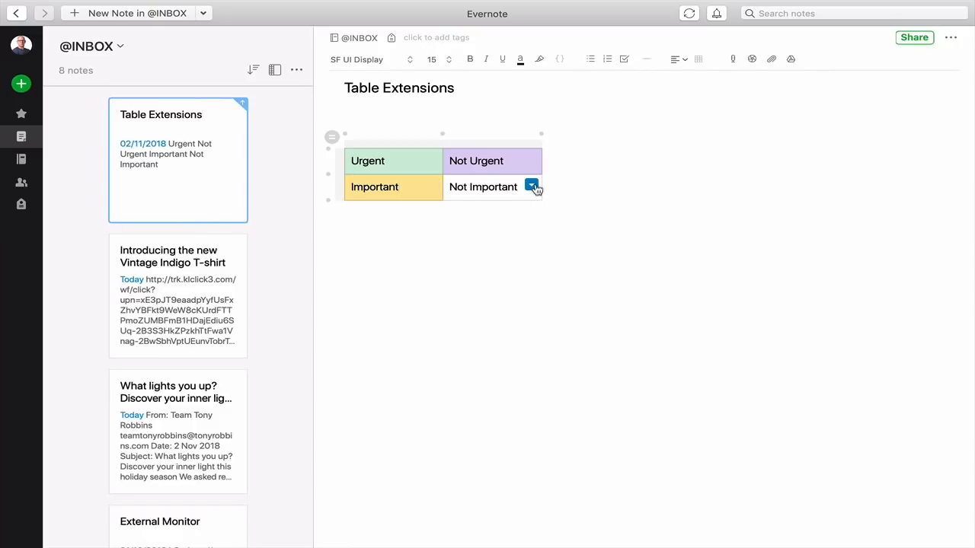
pyautogui.click(531, 187)
pyautogui.click(635, 231)
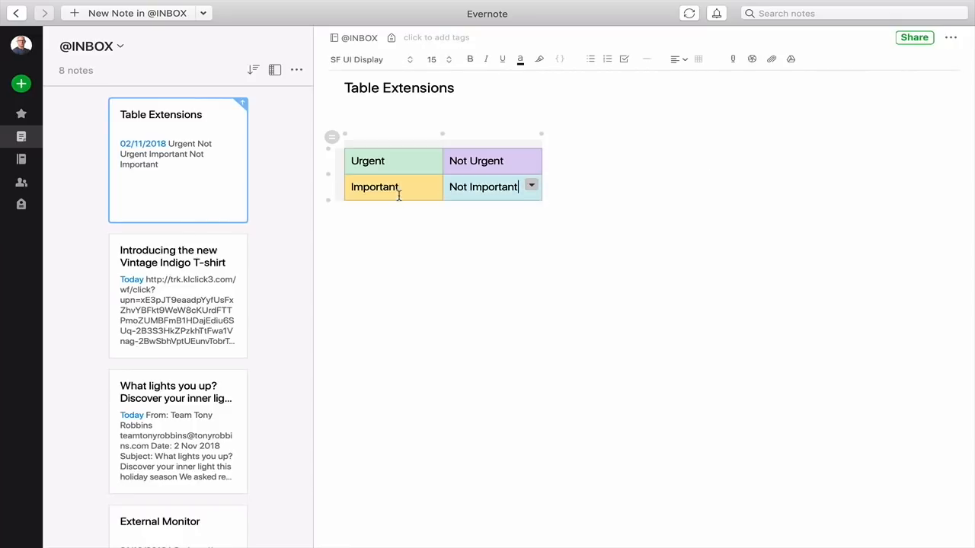
# Step: Change the text color of the word "Urgent" in the first table cell to dark red
pyautogui.doubleClick(371, 157)
pyautogui.click(519, 64)
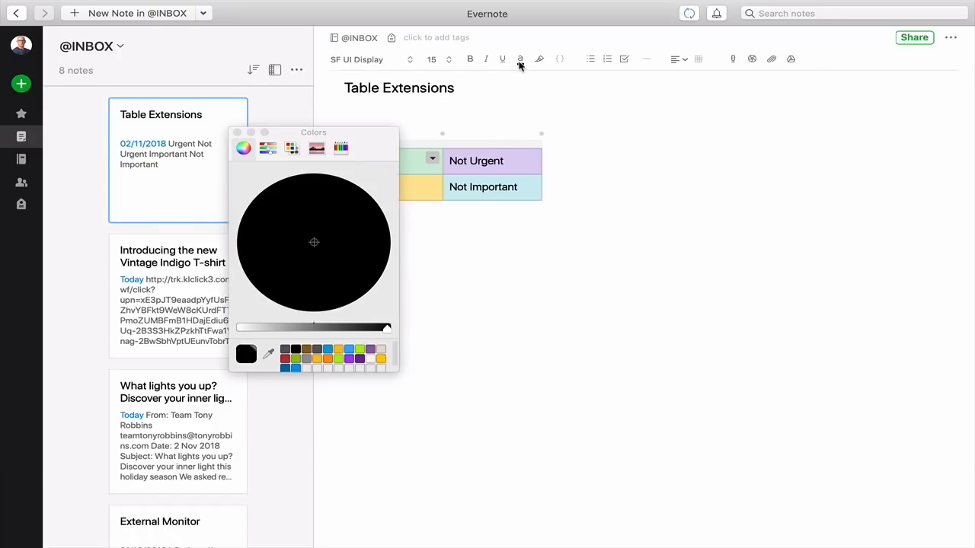
pyautogui.click(287, 359)
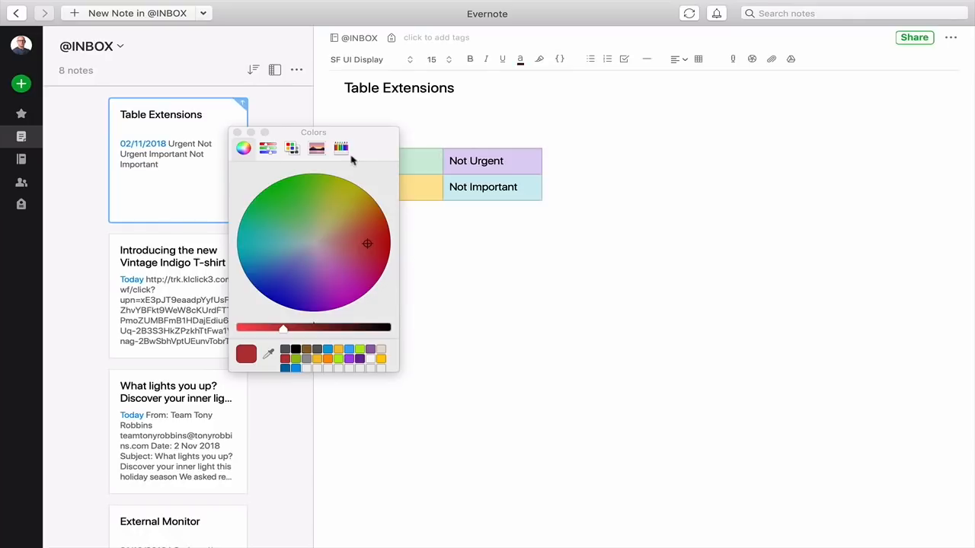
pyautogui.moveTo(380, 158); pyautogui.dragTo(790, 162)
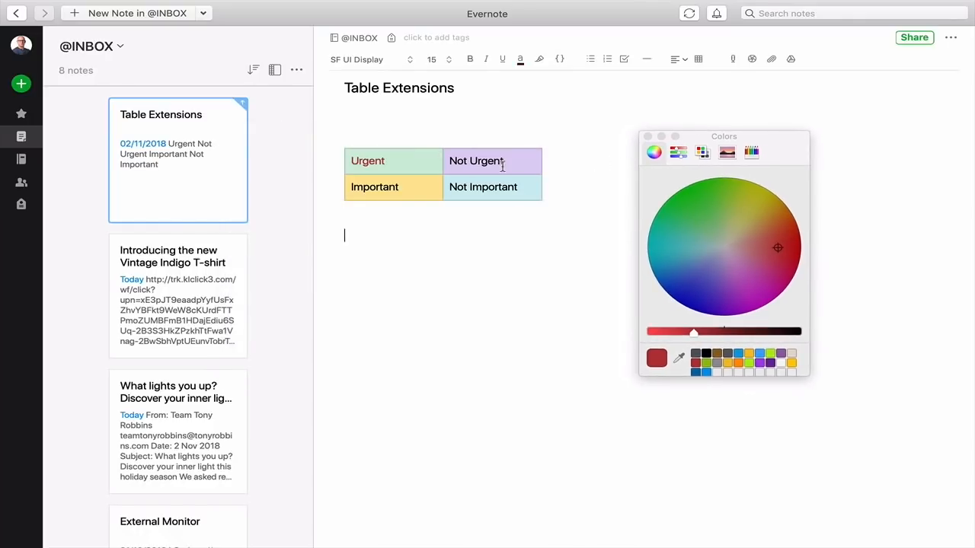
# Step: Change the text color of "Not Urgent" in the table to amber yellow
pyautogui.click(479, 161)
pyautogui.click(479, 161)
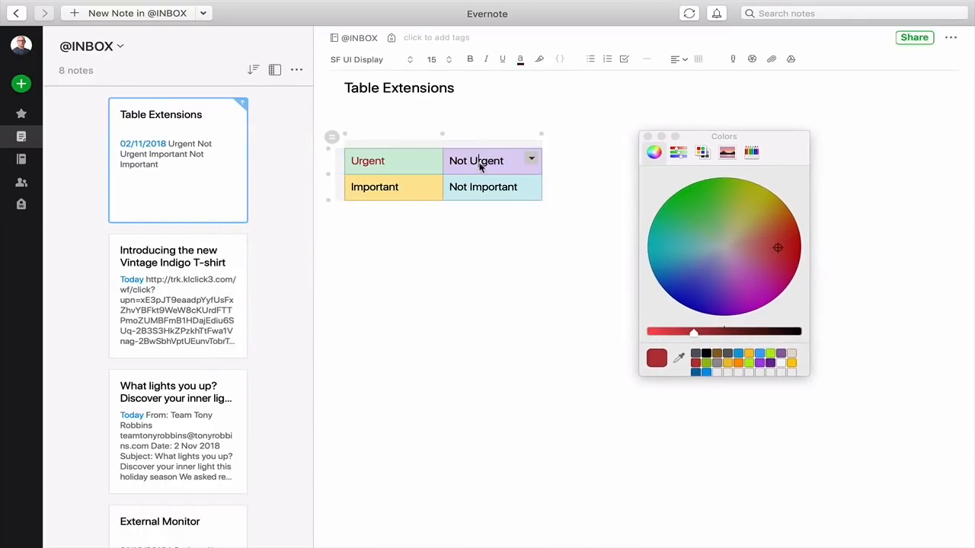
pyautogui.moveTo(504, 161); pyautogui.dragTo(450, 161)
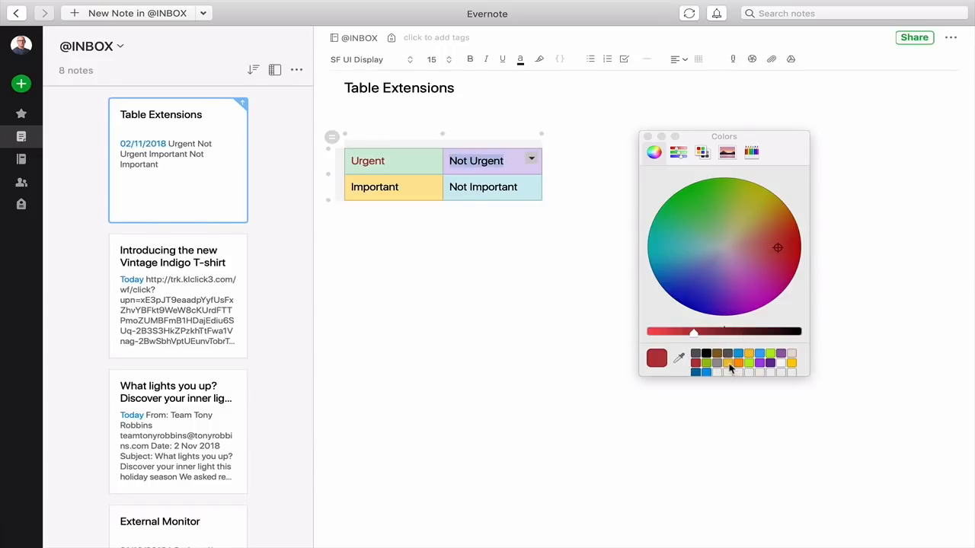
pyautogui.click(730, 362)
# Step: Write "This is sample" below the table, highlight it in yellow, and start a new line under it
pyautogui.click(511, 262)
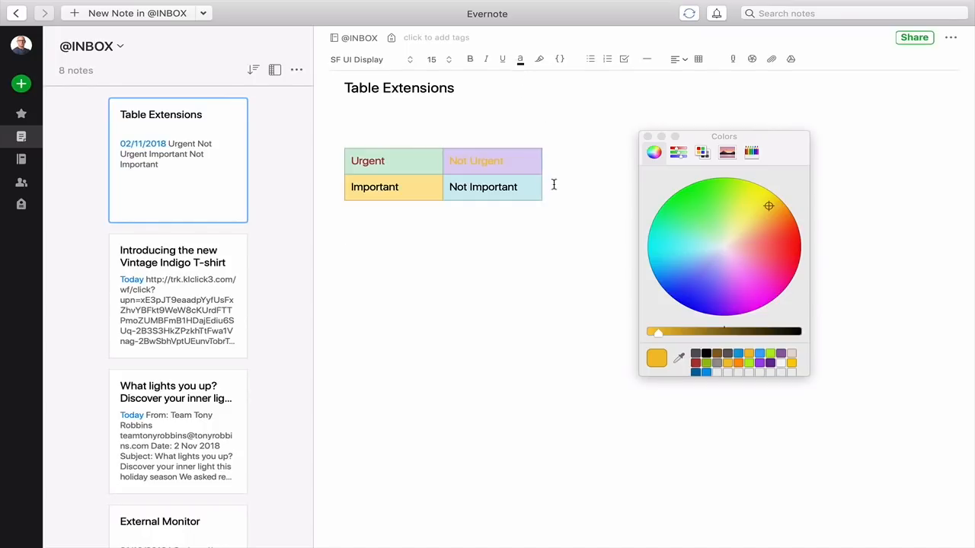
pyautogui.write('This is sample')
pyautogui.moveTo(341, 235); pyautogui.dragTo(418, 235)
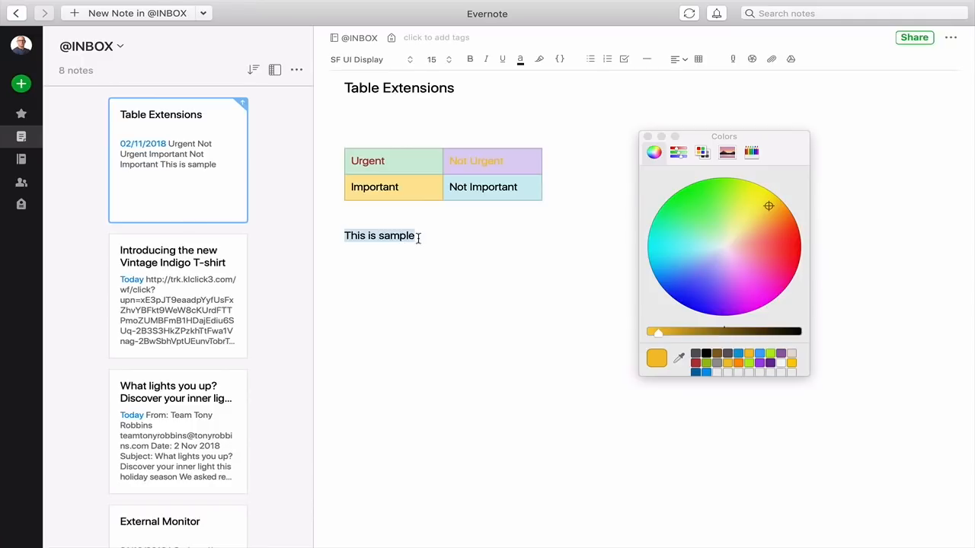
pyautogui.click(539, 59)
pyautogui.click(506, 239)
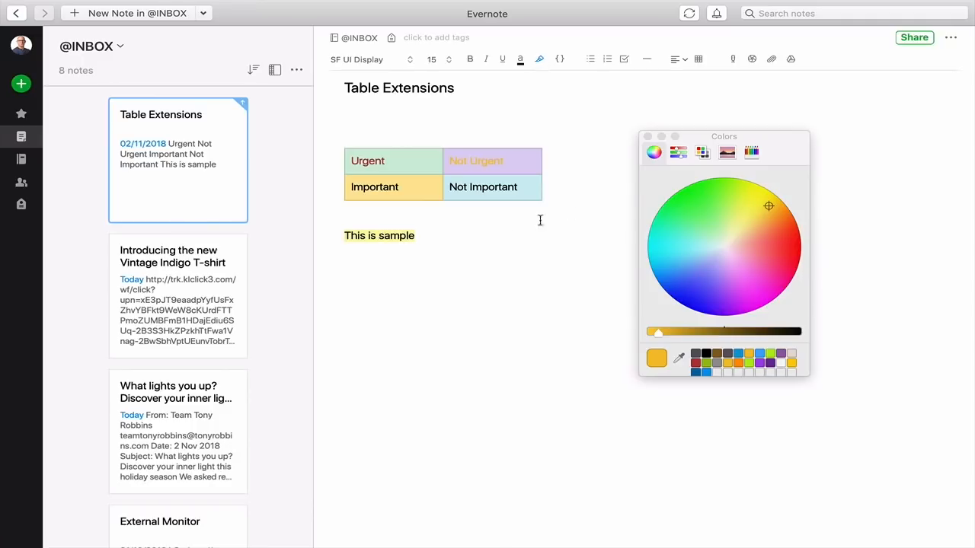
pyautogui.press('Return')
pyautogui.click(649, 137)
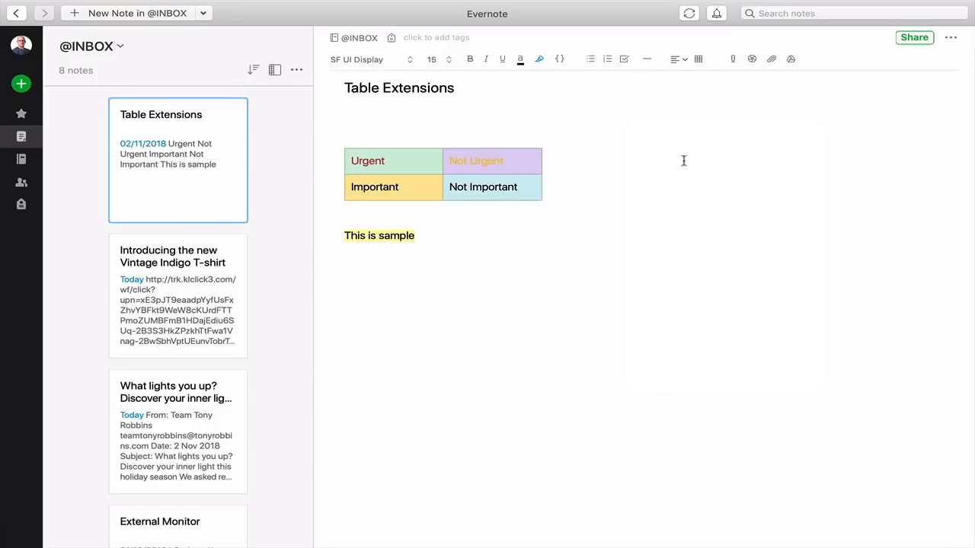
pyautogui.click(752, 59)
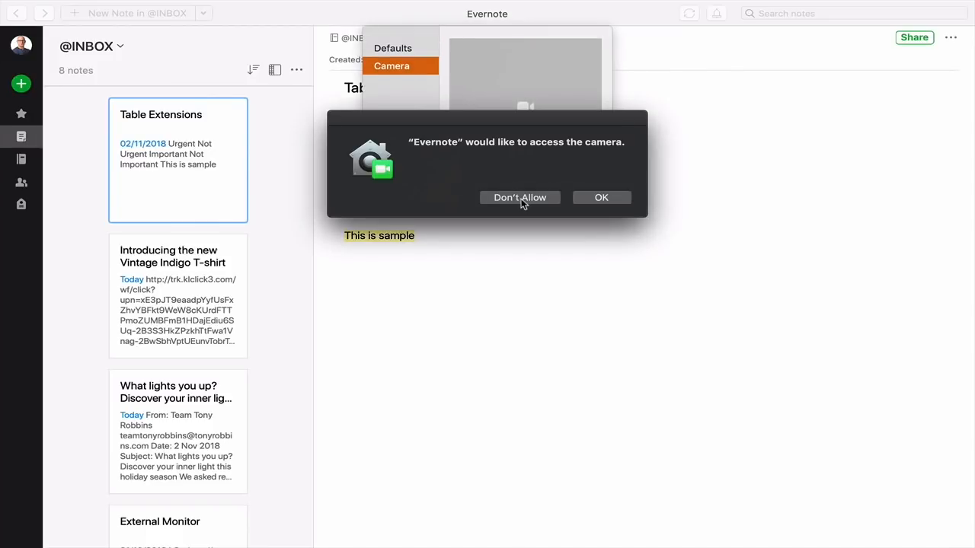
pyautogui.click(521, 198)
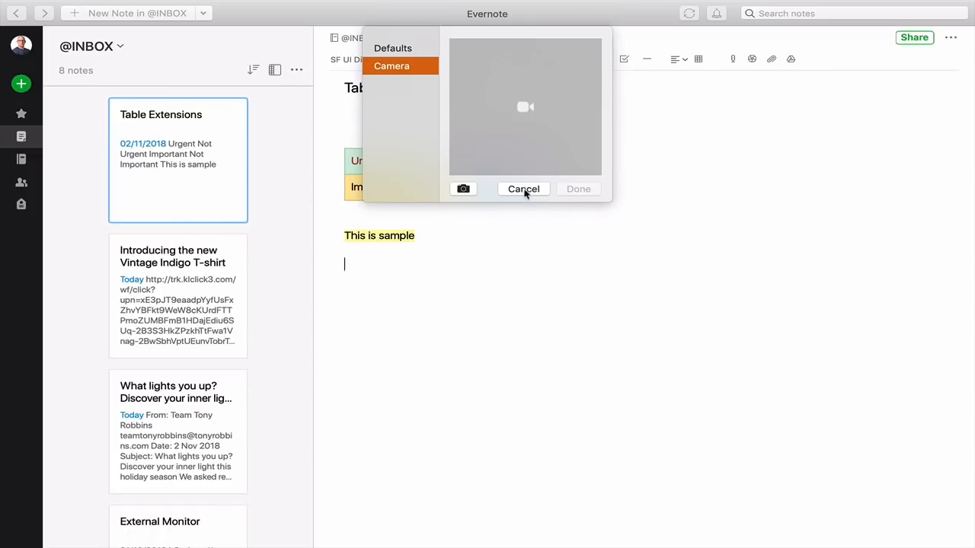
pyautogui.click(524, 189)
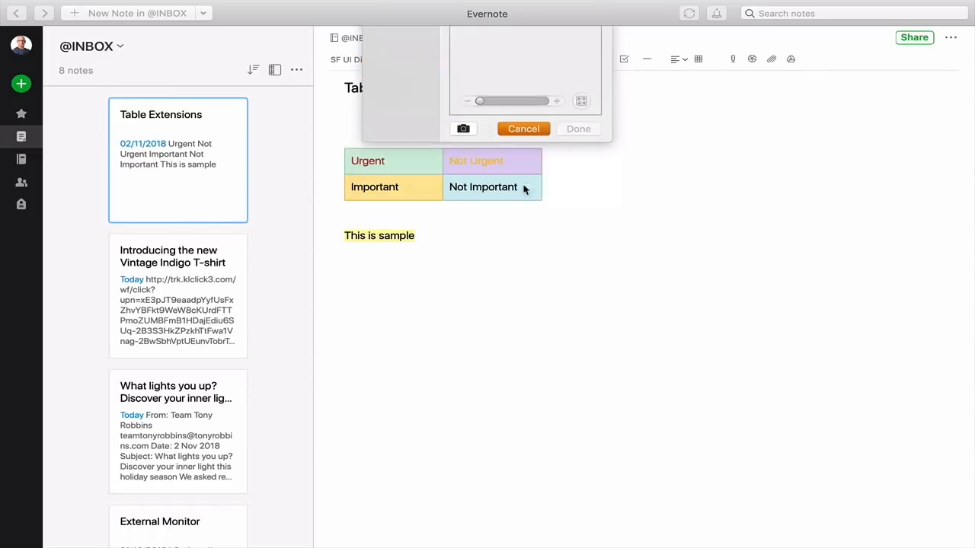
# Step: Attach the Google Sheets file beginning "(주)재규어랜드로버코리아" from Drive below the highlighted text
pyautogui.click(792, 60)
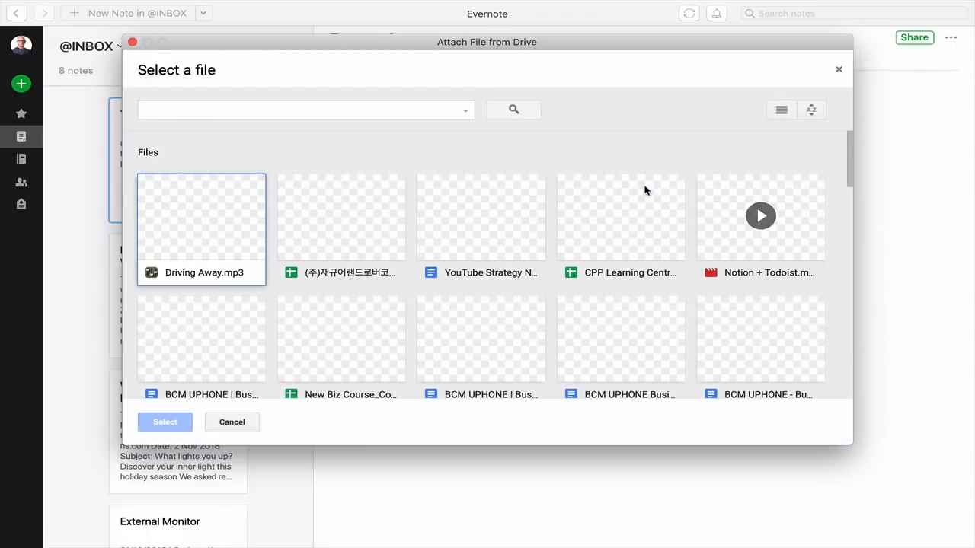
pyautogui.click(632, 190)
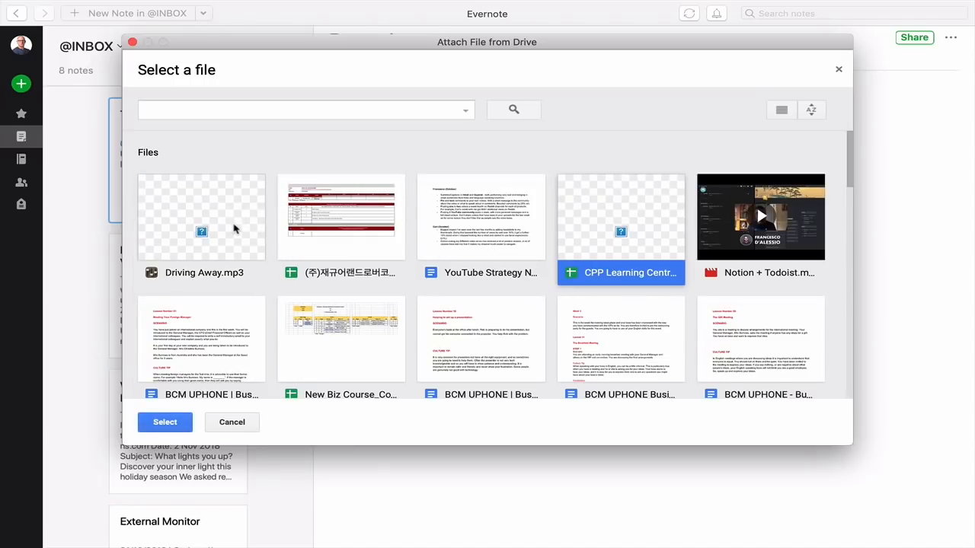
pyautogui.click(322, 226)
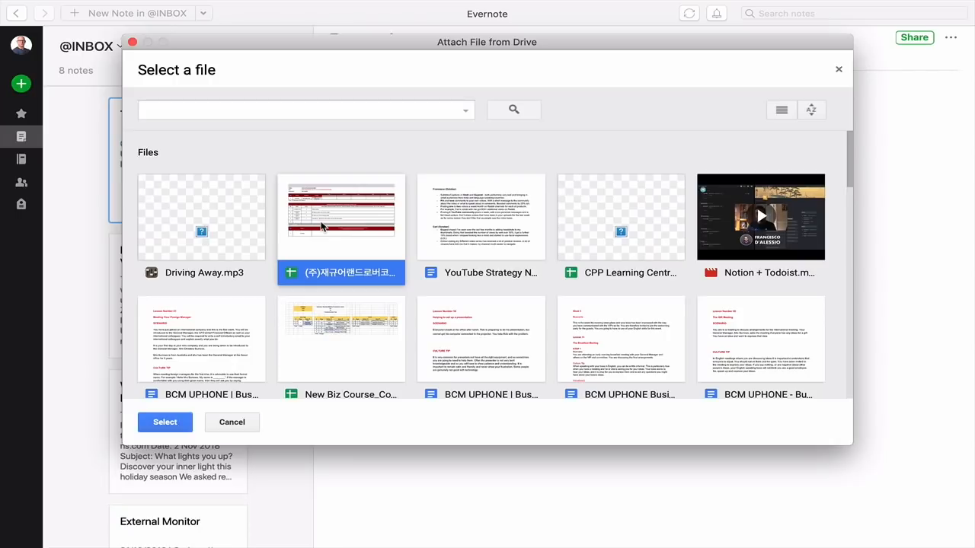
pyautogui.click(173, 428)
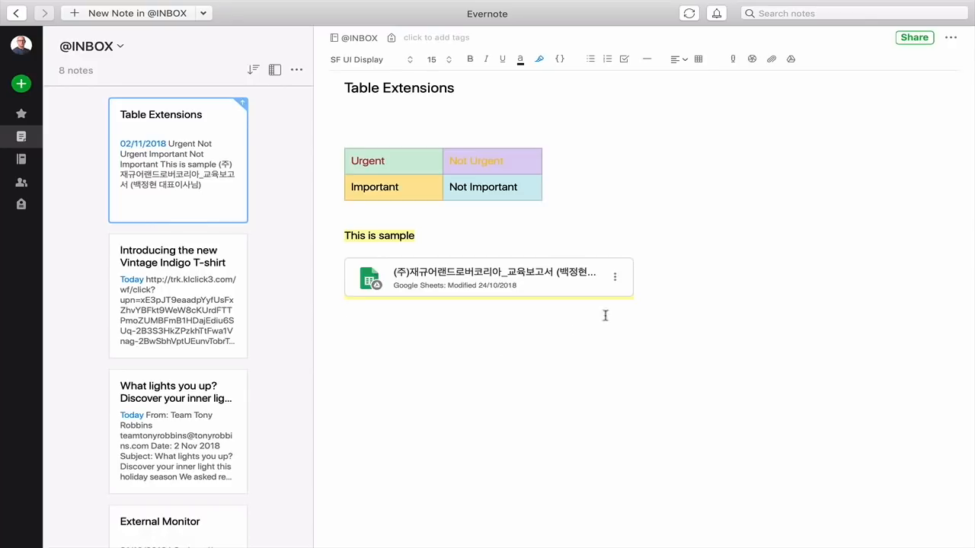
pyautogui.click(657, 288)
pyautogui.click(20, 87)
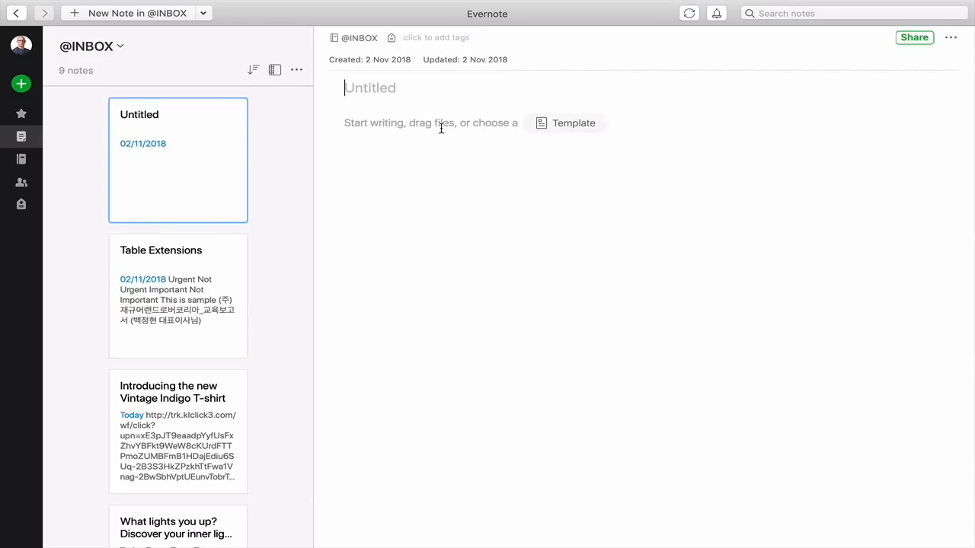
pyautogui.click(443, 163)
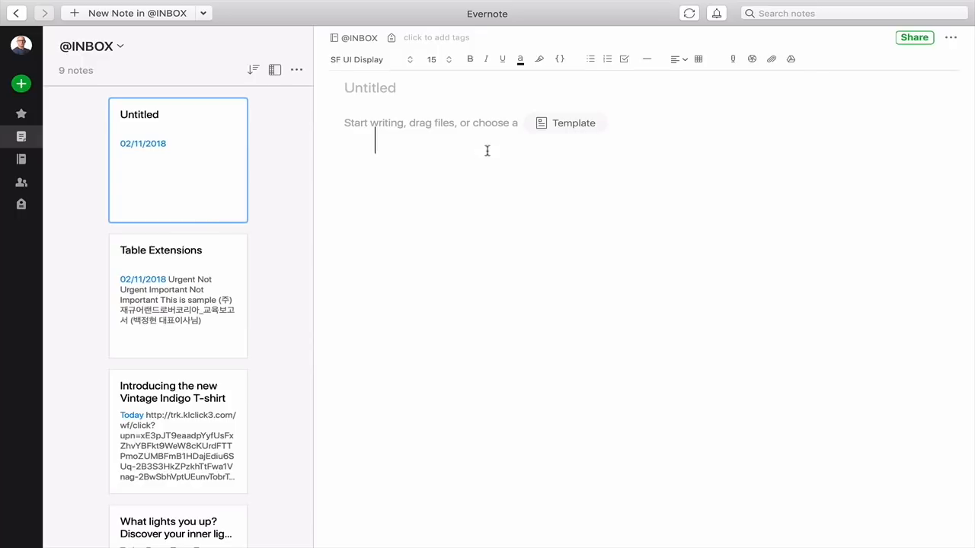
pyautogui.click(573, 123)
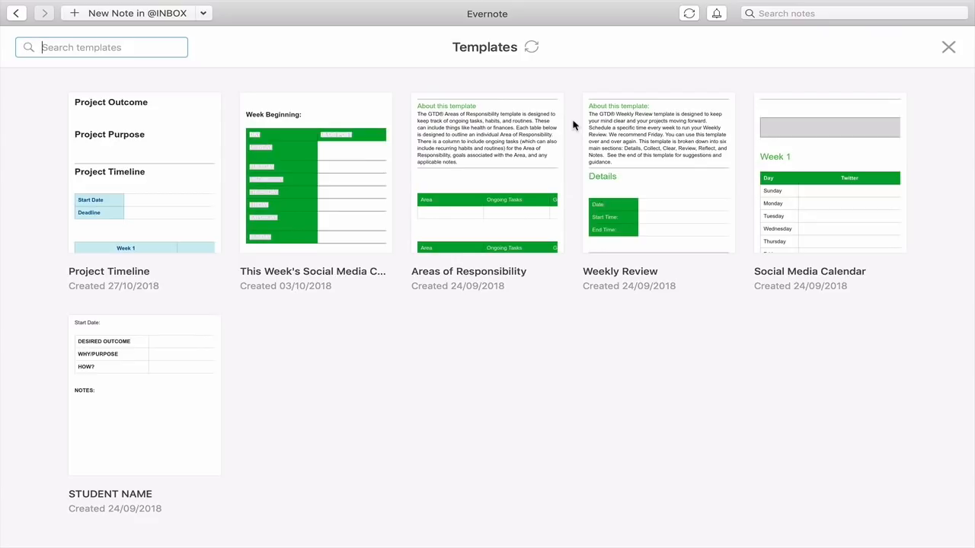
pyautogui.click(192, 142)
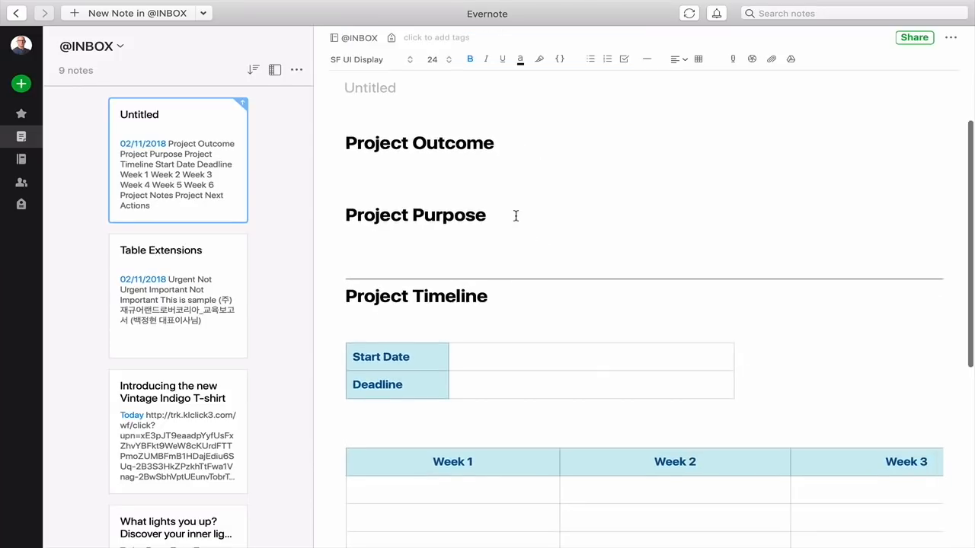
pyautogui.scroll(-3, 518, 271)
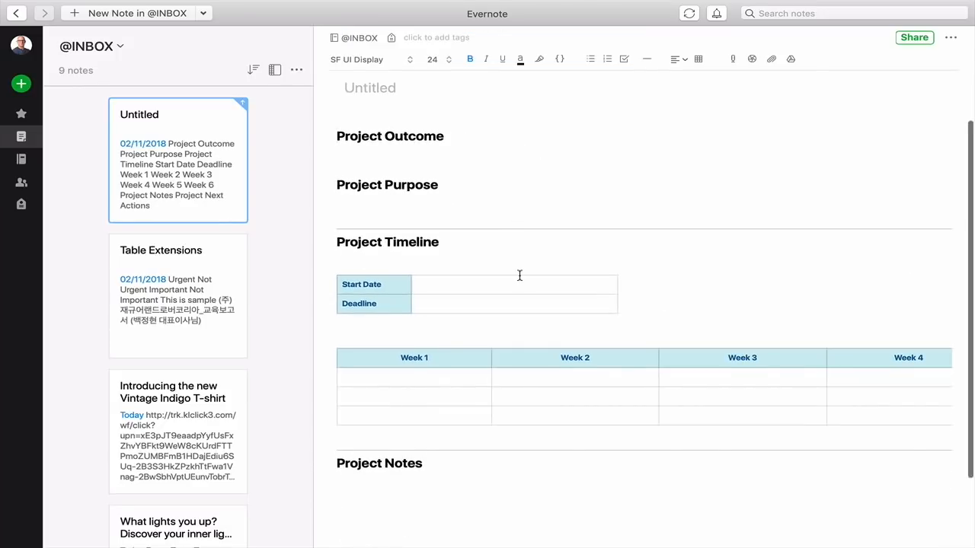
pyautogui.scroll(3, 520, 274)
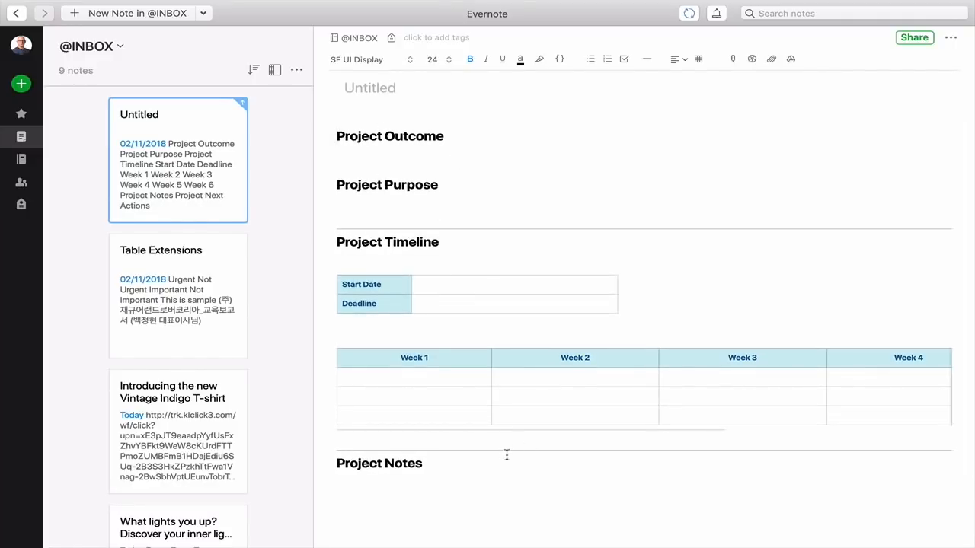
pyautogui.click(22, 84)
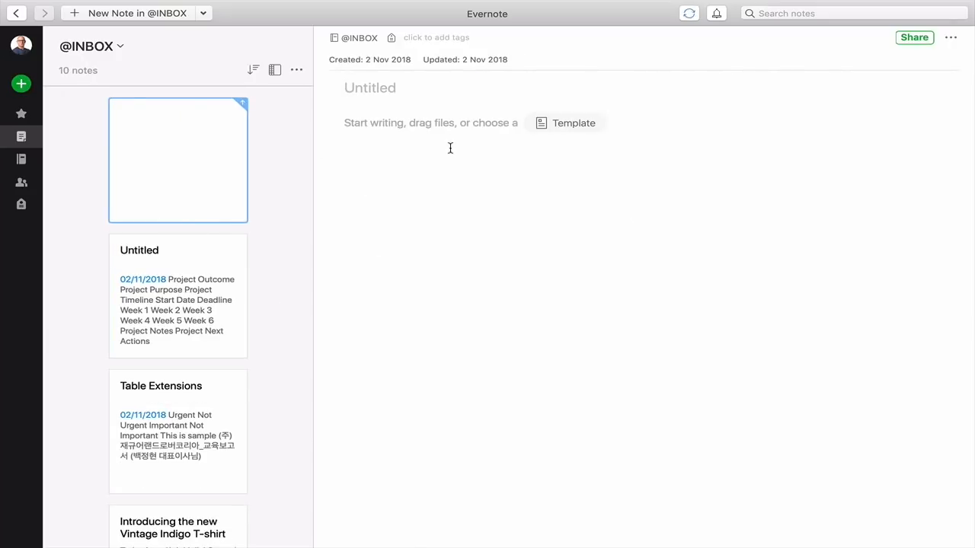
pyautogui.click(561, 128)
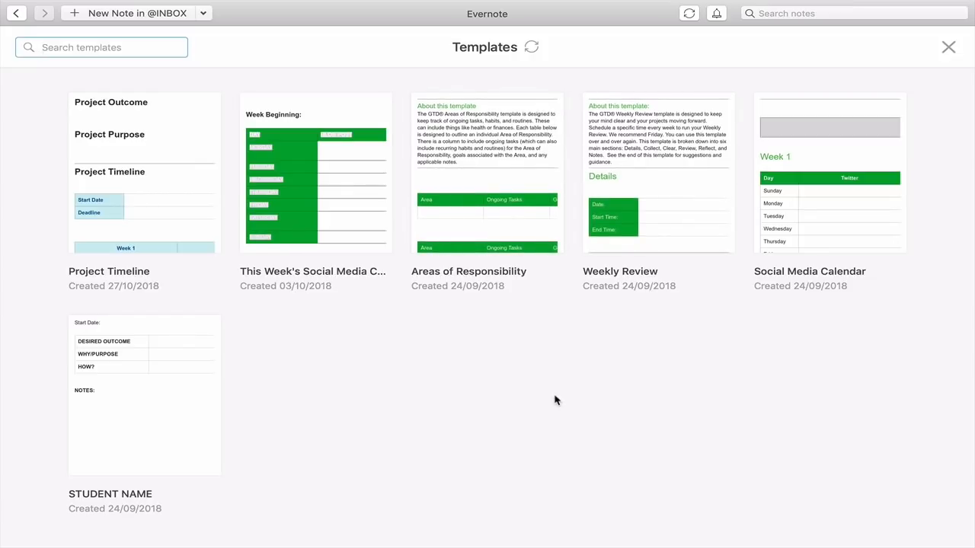
pyautogui.scroll(-5, 556, 400)
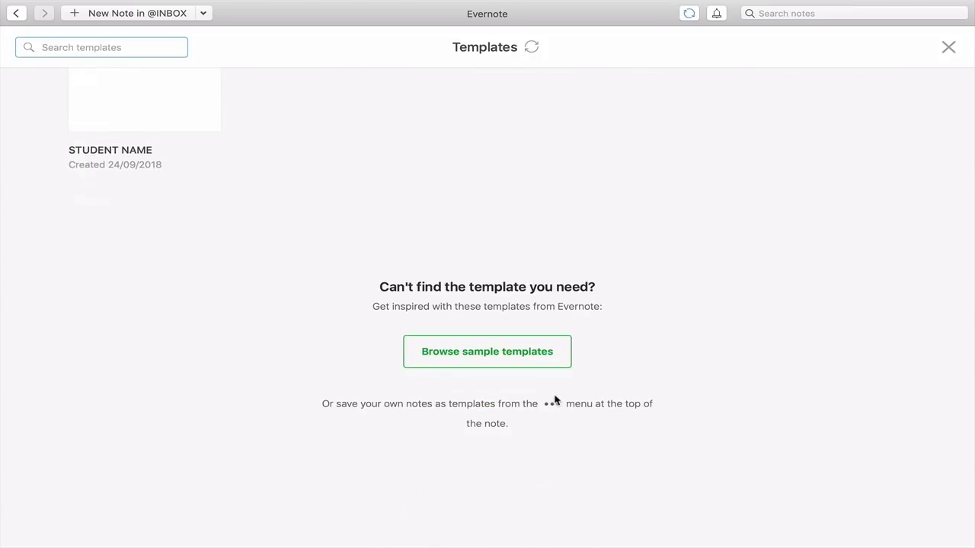
pyautogui.click(467, 350)
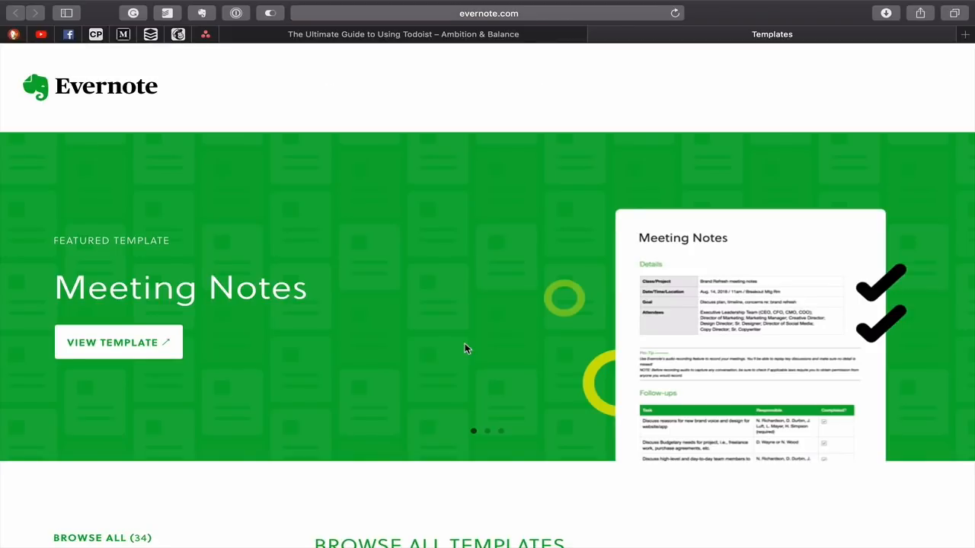
# Step: Look through the sample templates and their categories on the Evernote website
pyautogui.scroll(-10, 466, 348)
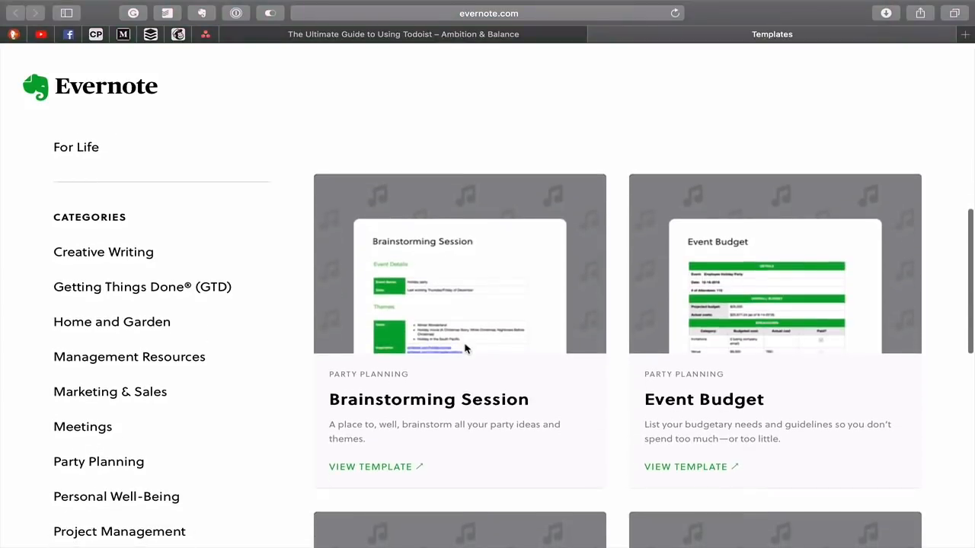
pyautogui.scroll(-9, 466, 348)
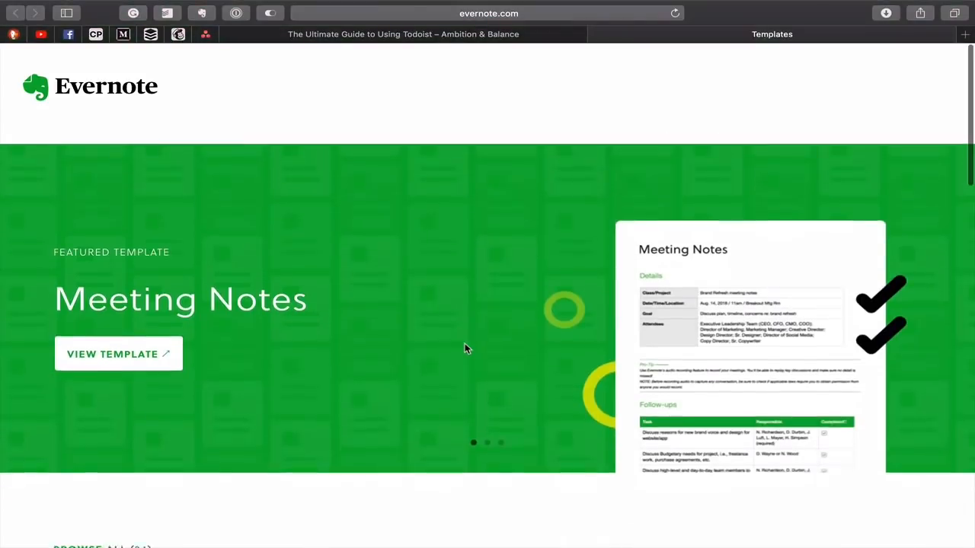
pyautogui.scroll(-1, 465, 343)
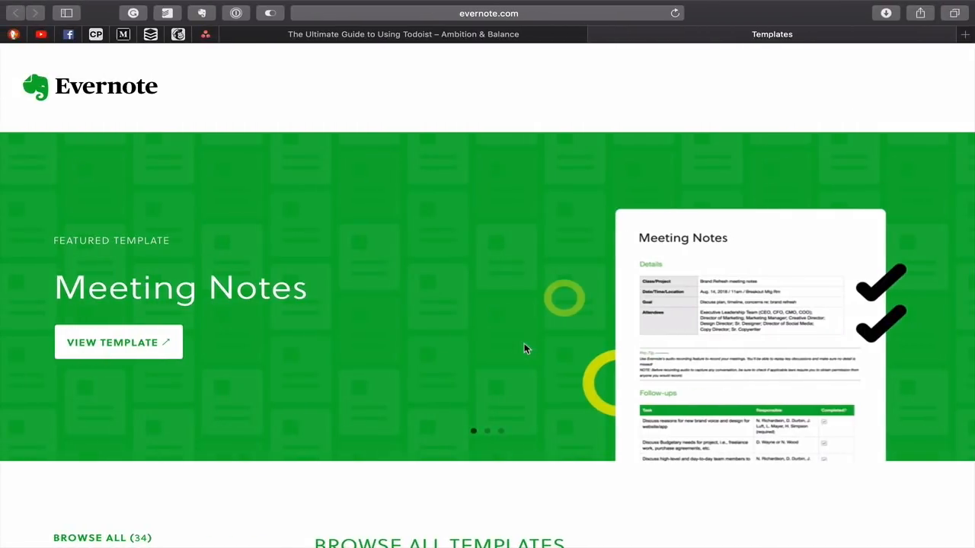
# Step: Open the Web Clipper on the "The Ultimate Guide to Using Todoist" article and look through the available destination notebooks
pyautogui.click(401, 35)
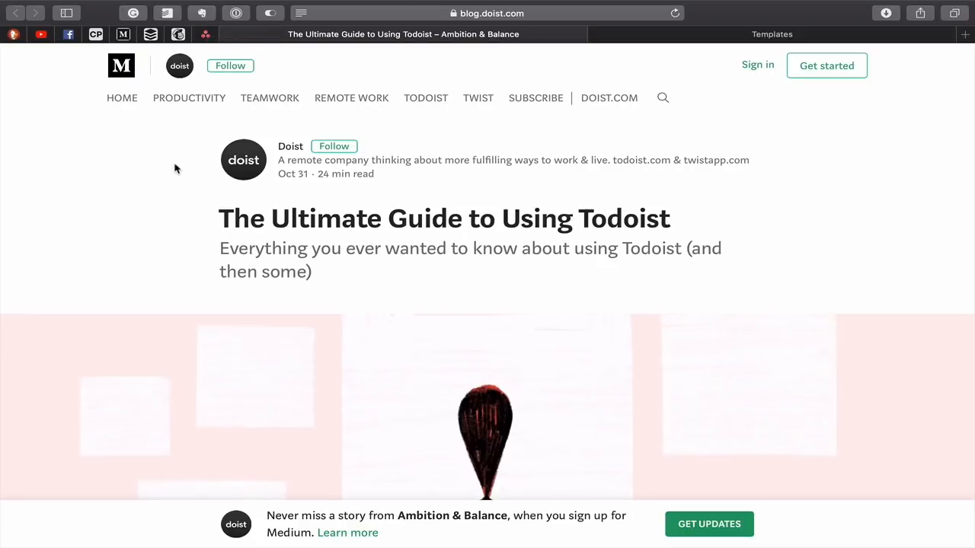
pyautogui.click(203, 14)
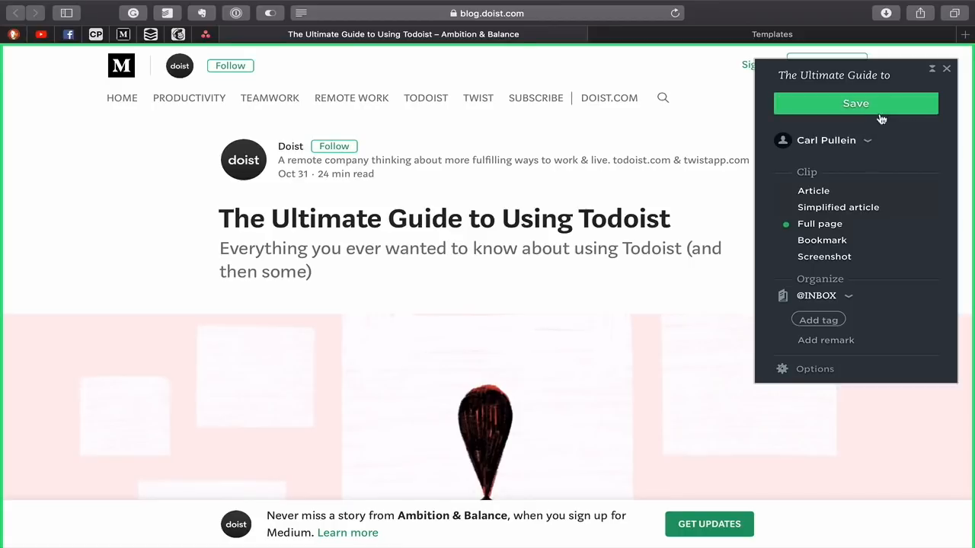
pyautogui.click(849, 300)
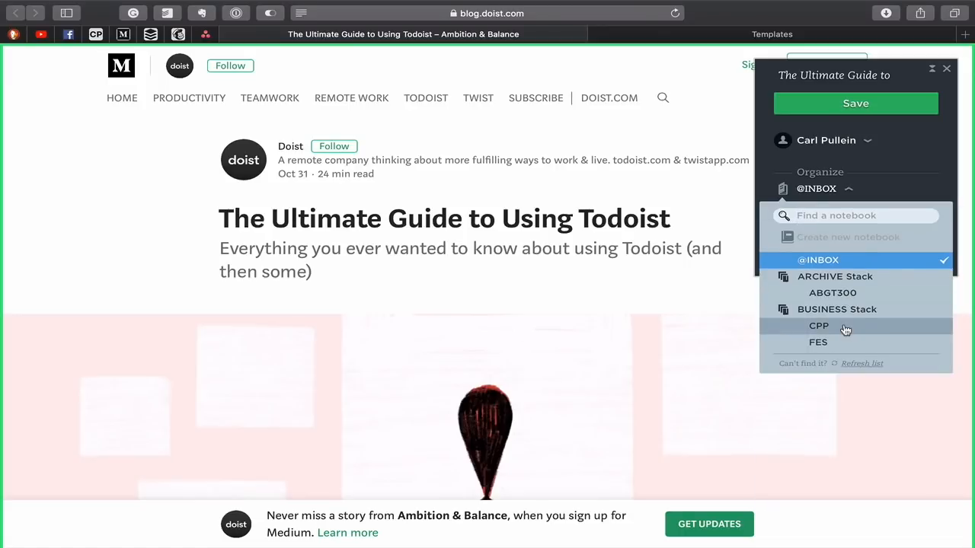
pyautogui.scroll(-10, 845, 329)
pyautogui.scroll(15, 845, 329)
pyautogui.scroll(-5, 845, 329)
pyautogui.scroll(5, 845, 329)
pyautogui.click(874, 196)
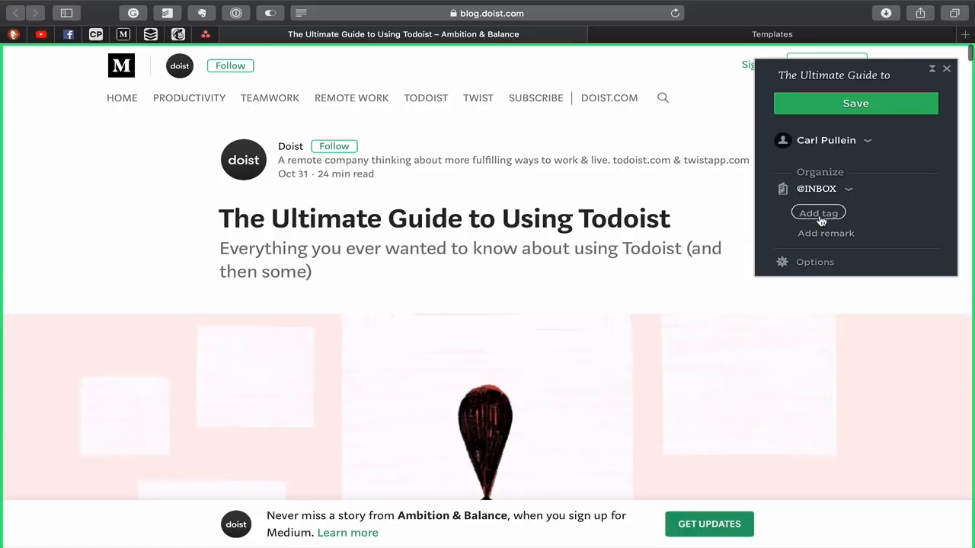
# Step: Review the Web Clipper's notebook, tag and general options, and close the clipper
pyautogui.scroll(1, 879, 203)
pyautogui.click(812, 266)
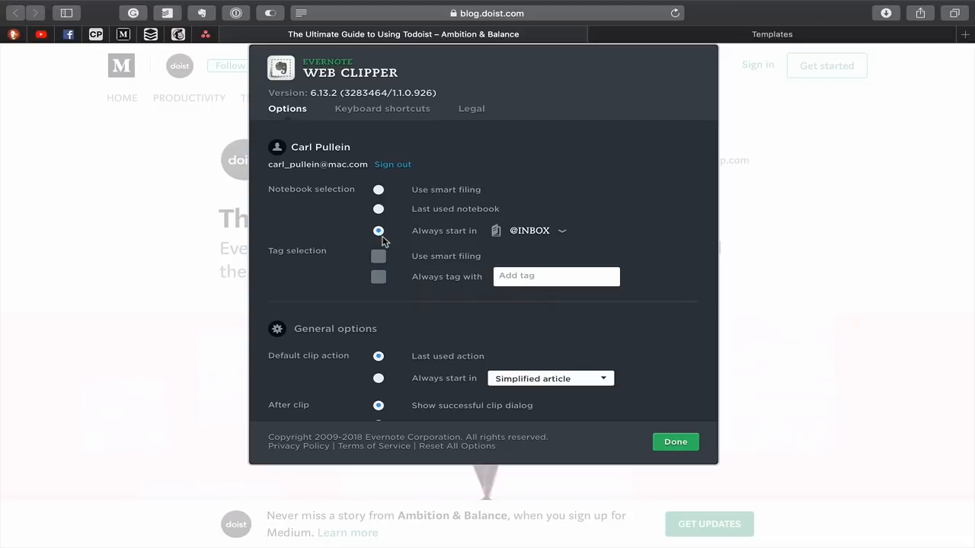
pyautogui.scroll(5, 414, 237)
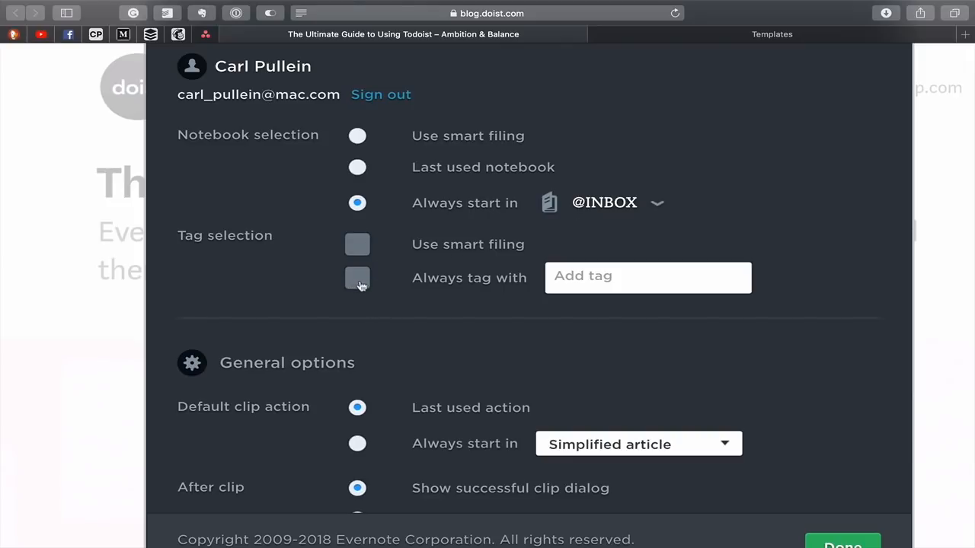
pyautogui.scroll(-5, 427, 329)
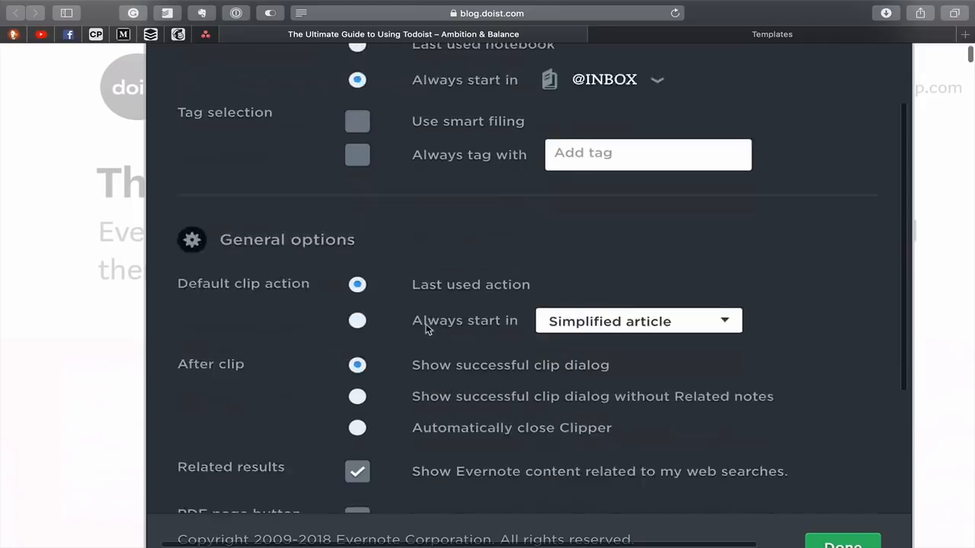
pyautogui.scroll(-1, 427, 329)
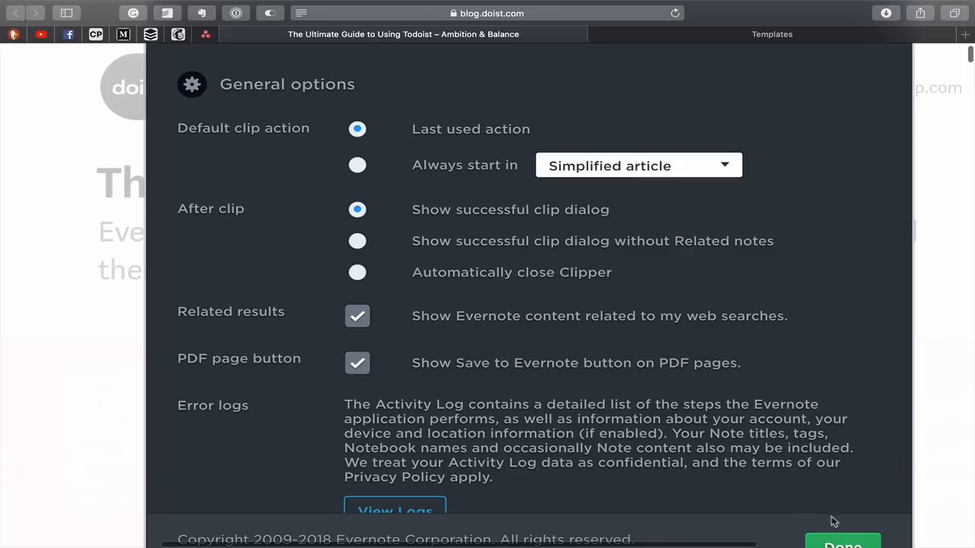
pyautogui.scroll(-2, 847, 473)
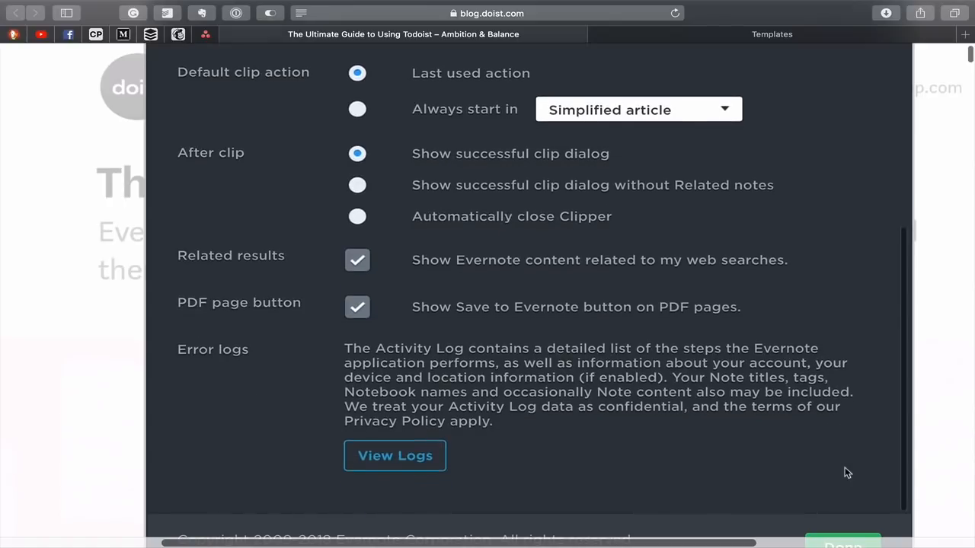
pyautogui.scroll(-3, 921, 440)
pyautogui.click(675, 442)
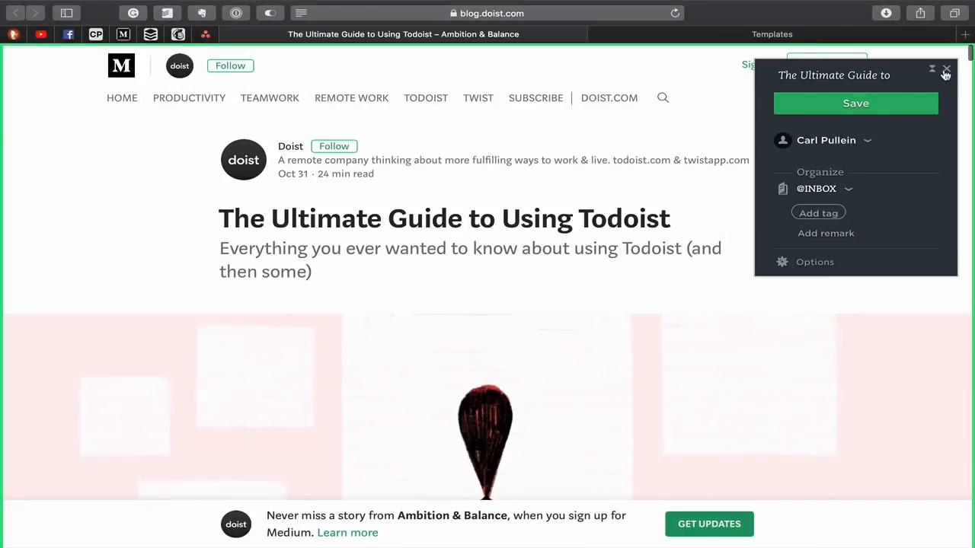
pyautogui.click(946, 69)
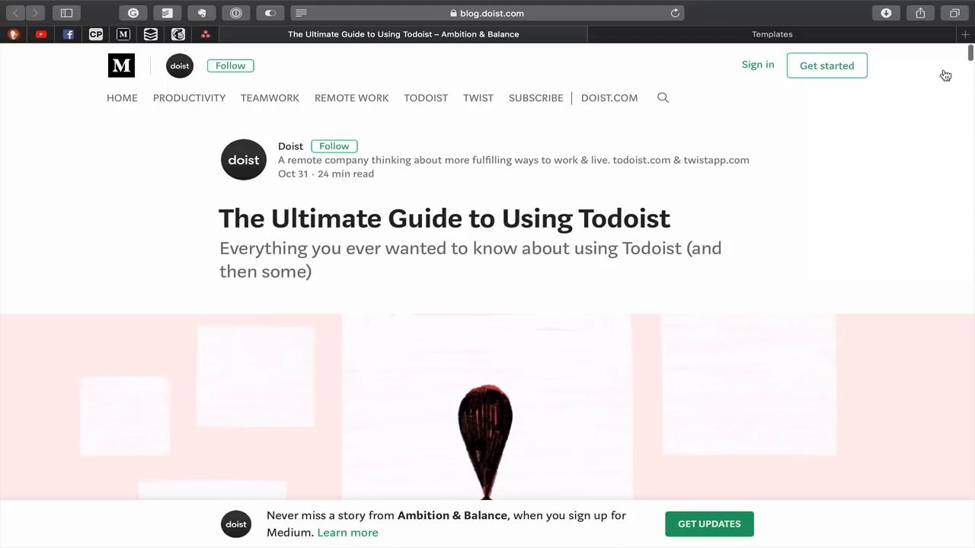
# Step: Reopen the Web Clipper on the Todoist guide and preview the page as a simplified article
pyautogui.click(202, 14)
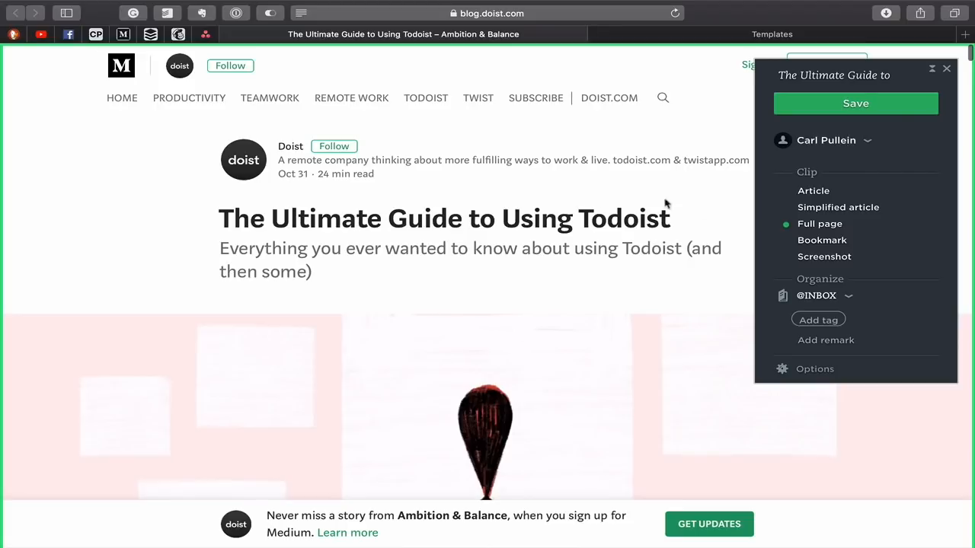
pyautogui.click(826, 212)
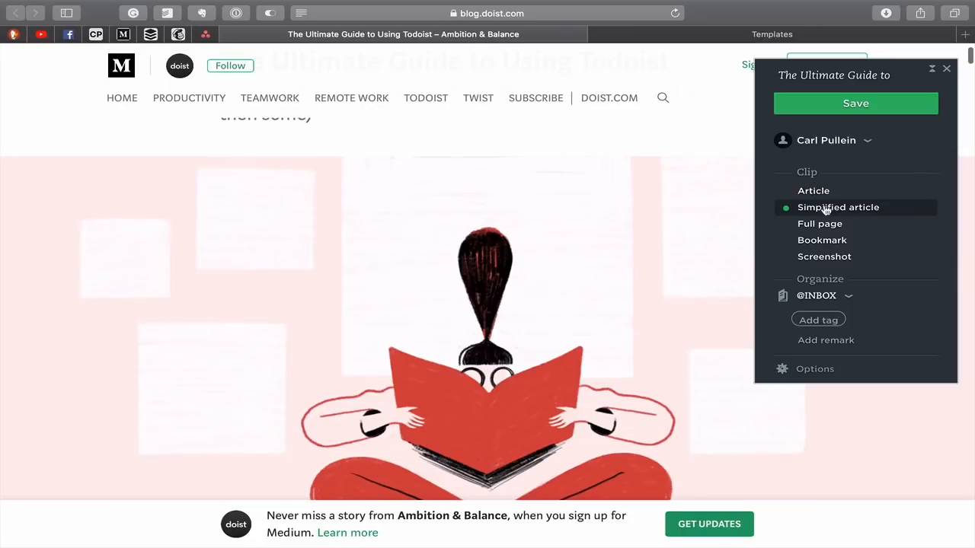
pyautogui.scroll(-3, 537, 238)
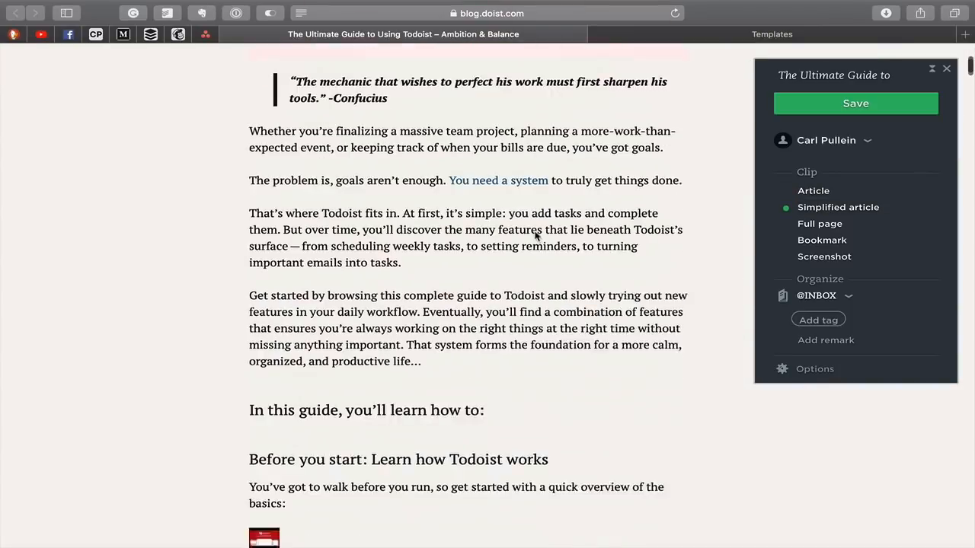
pyautogui.scroll(-15, 535, 233)
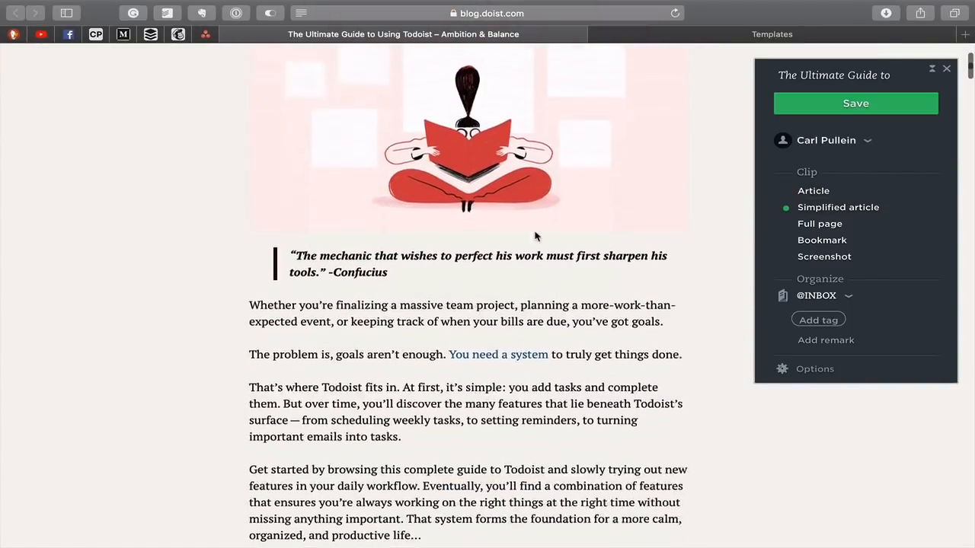
pyautogui.scroll(-10, 534, 236)
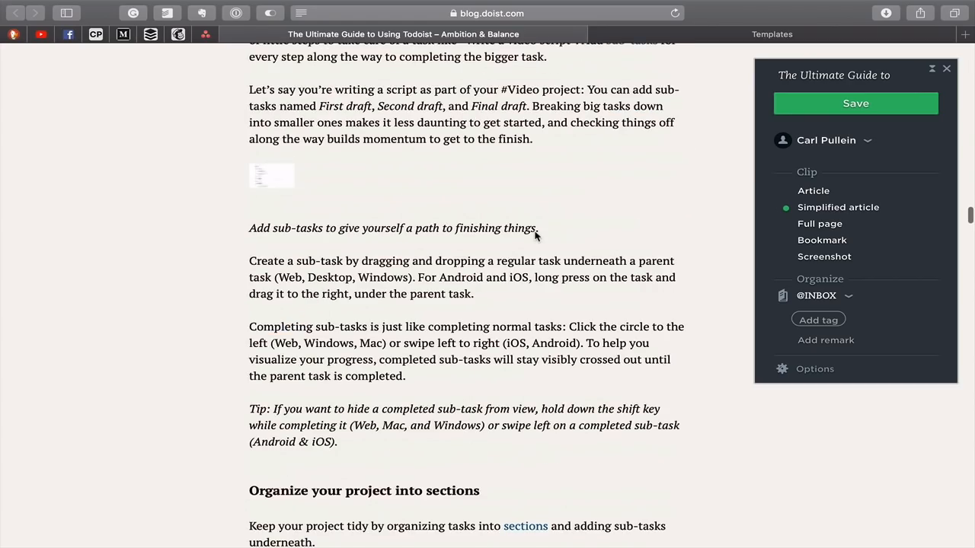
pyautogui.scroll(-20, 534, 236)
pyautogui.scroll(15, 535, 236)
pyautogui.scroll(20, 534, 236)
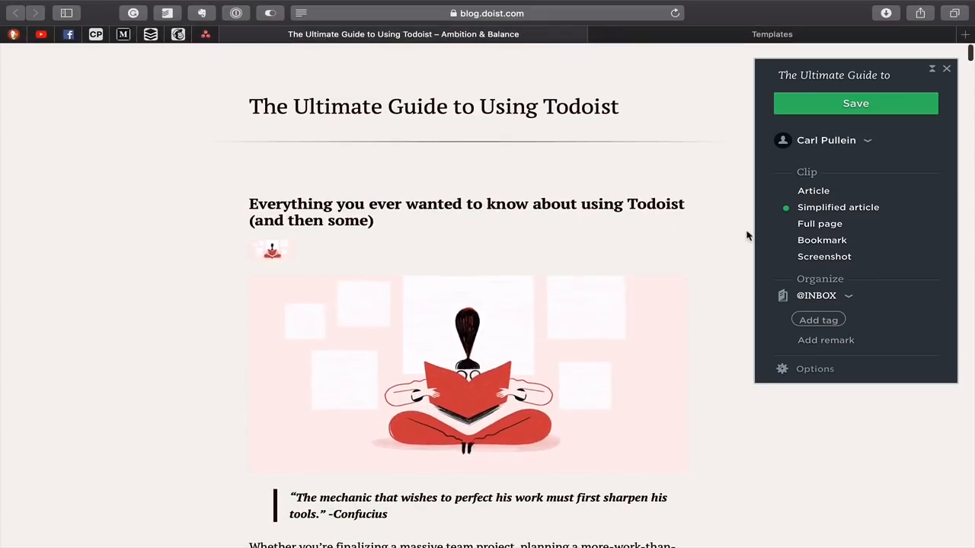
pyautogui.click(810, 225)
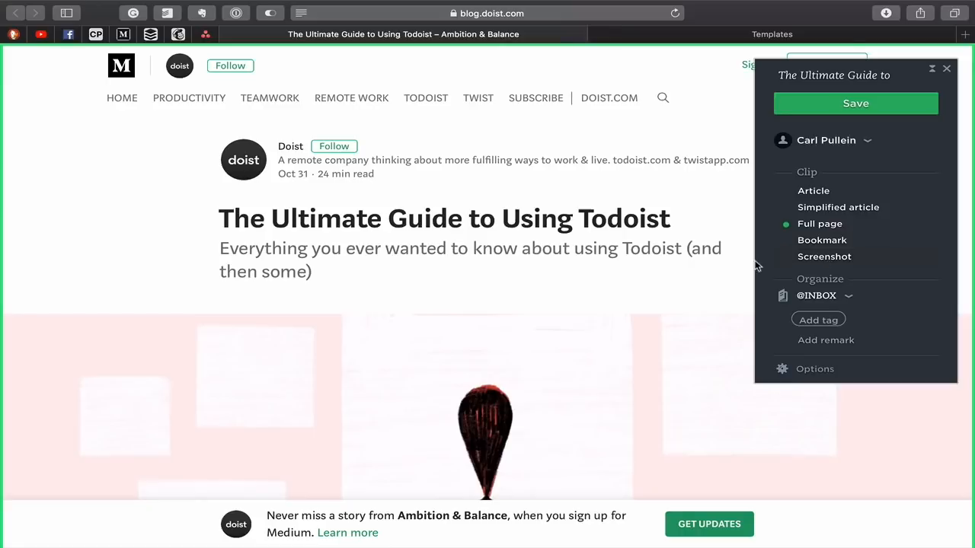
pyautogui.click(814, 191)
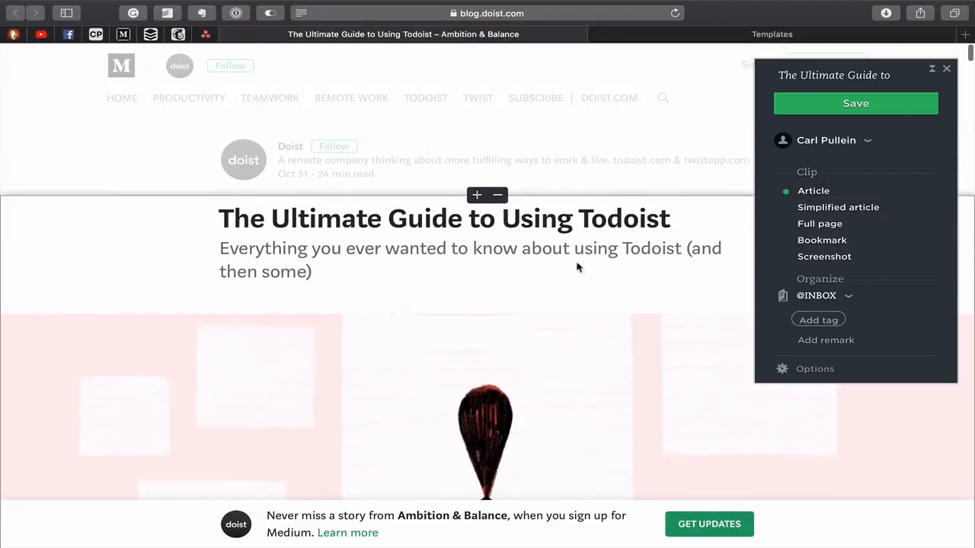
pyautogui.click(856, 105)
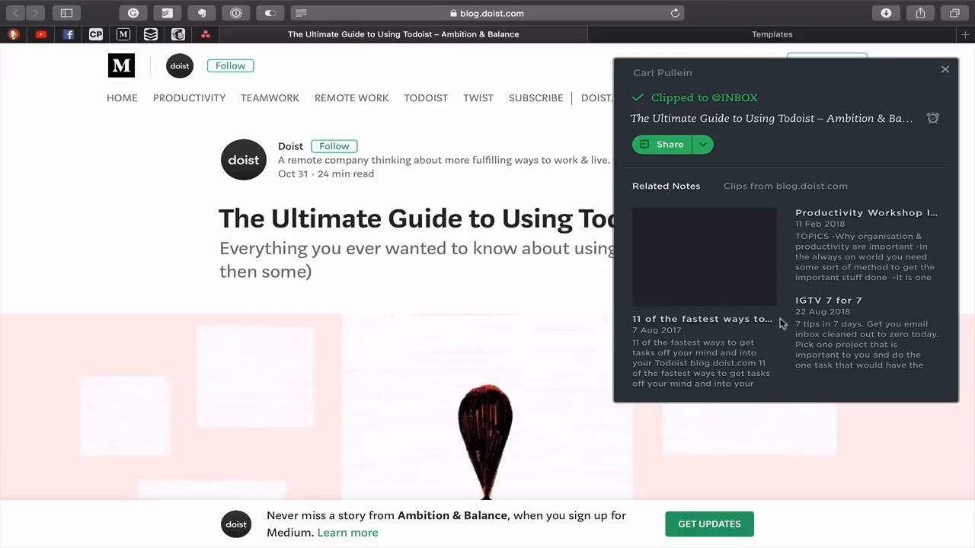
pyautogui.click(944, 70)
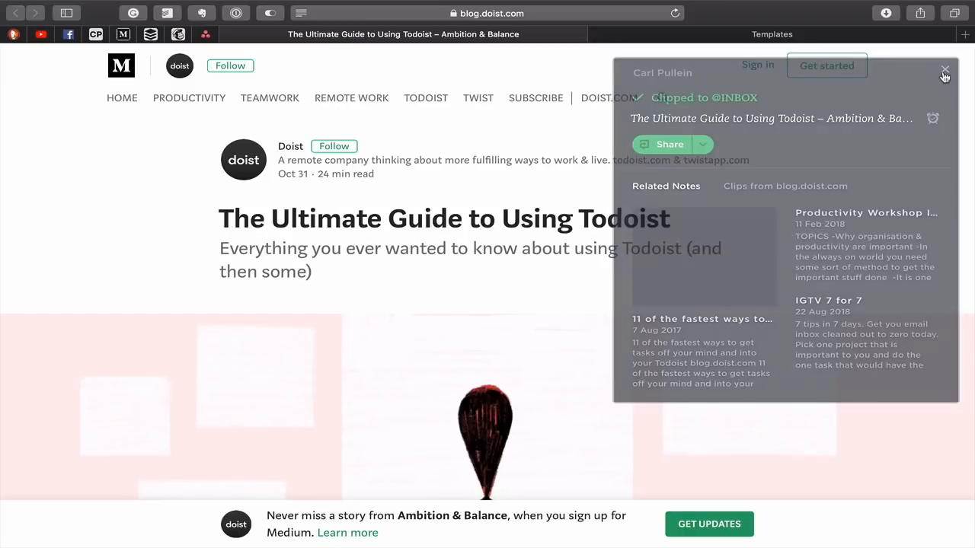
pyautogui.hotkey('ctrl', 'Right')
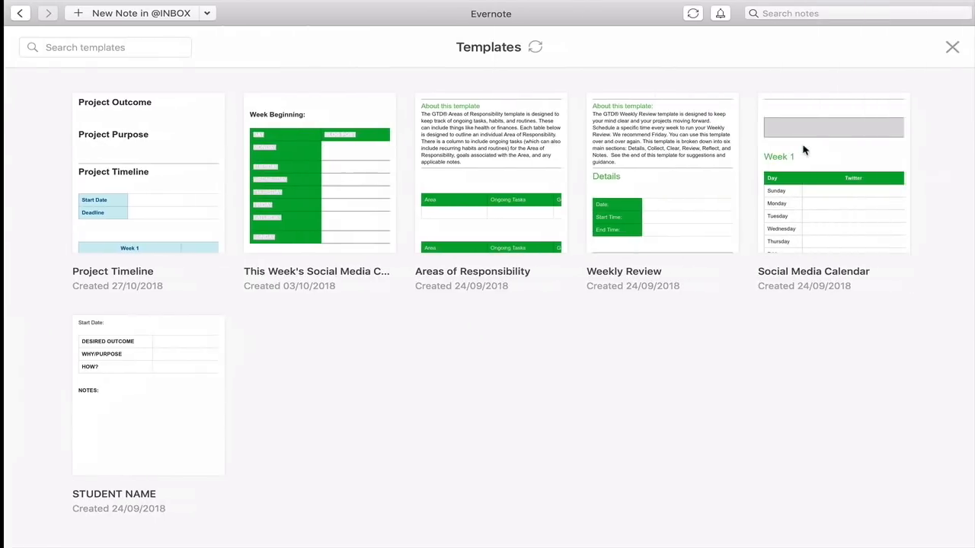
pyautogui.hotkey('ctrl', 'Right')
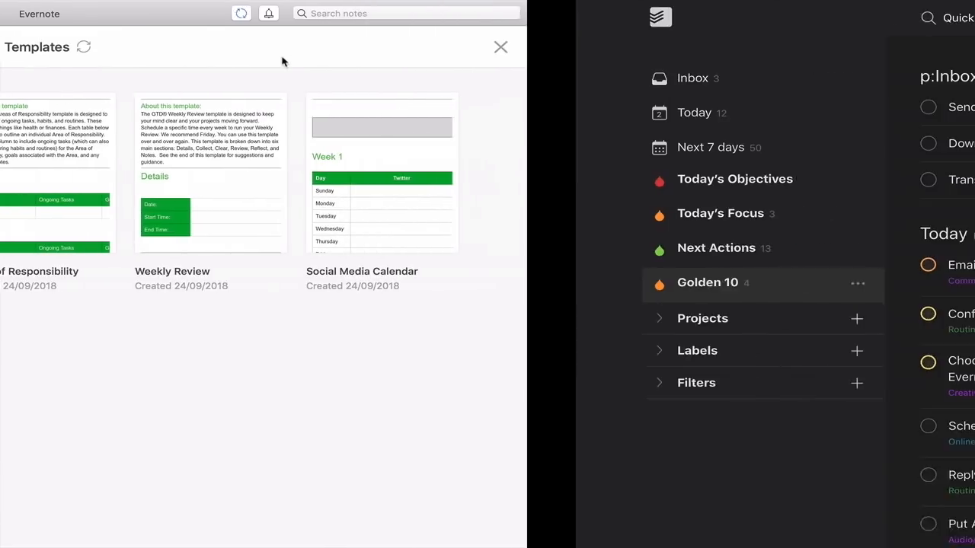
pyautogui.hotkey('ctrl', 'Left')
pyautogui.click(15, 12)
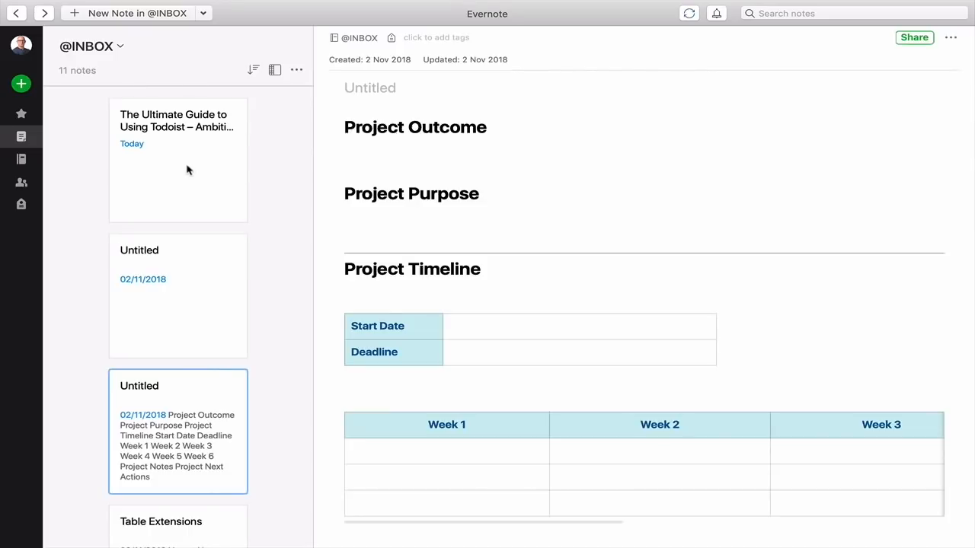
pyautogui.click(187, 169)
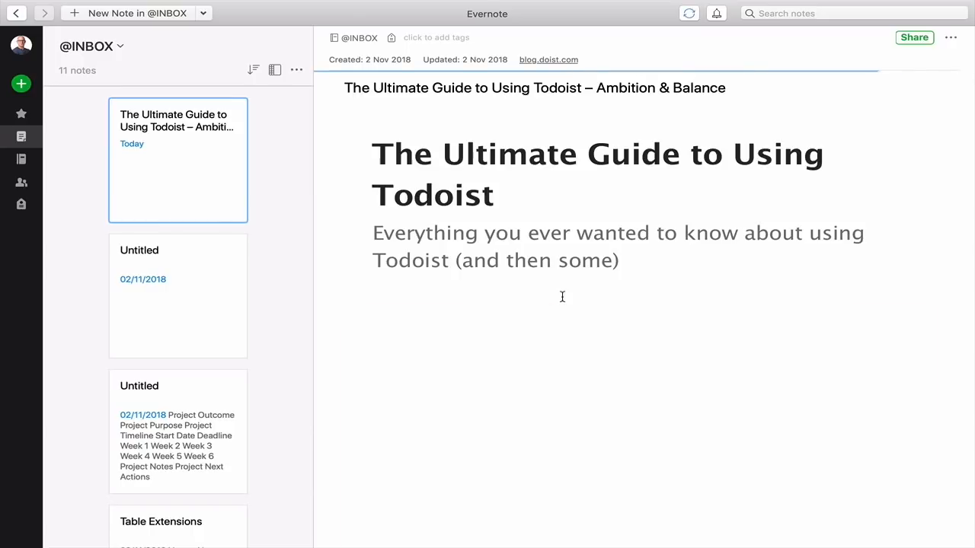
pyautogui.scroll(-20, 562, 296)
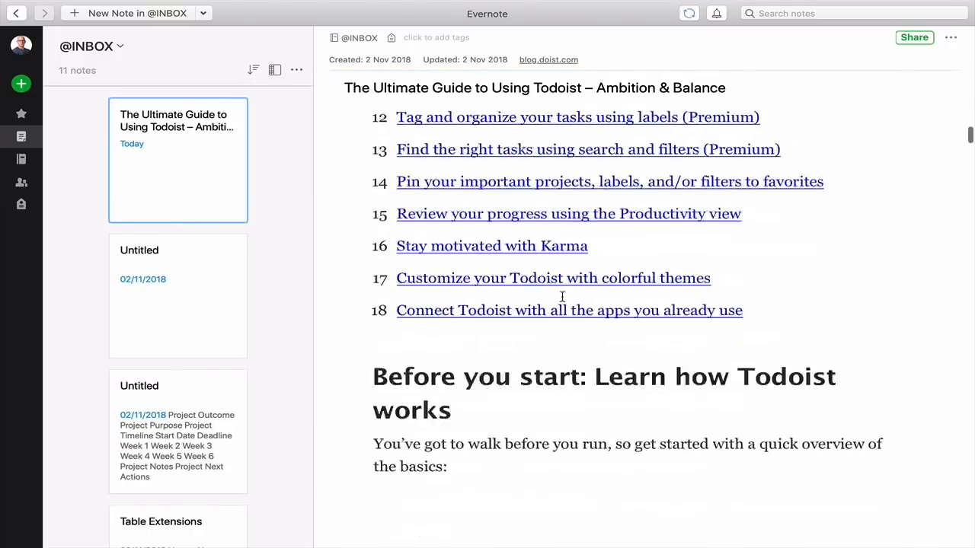
# Step: Examine the clipped Todoist guide's text, links and images in the note, and compare it with the original blog page
pyautogui.scroll(10, 563, 296)
pyautogui.scroll(-5, 548, 320)
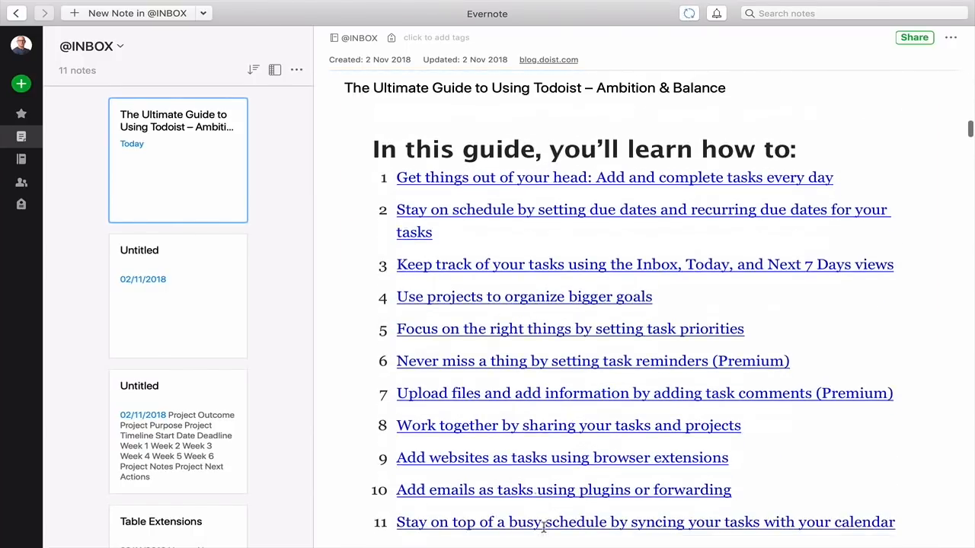
pyautogui.scroll(5, 524, 370)
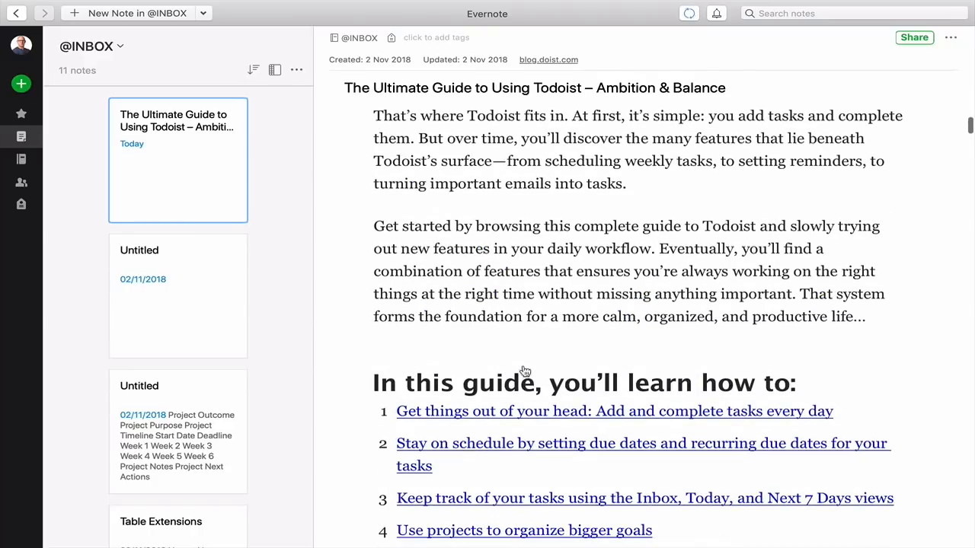
pyautogui.moveTo(484, 271); pyautogui.dragTo(701, 273)
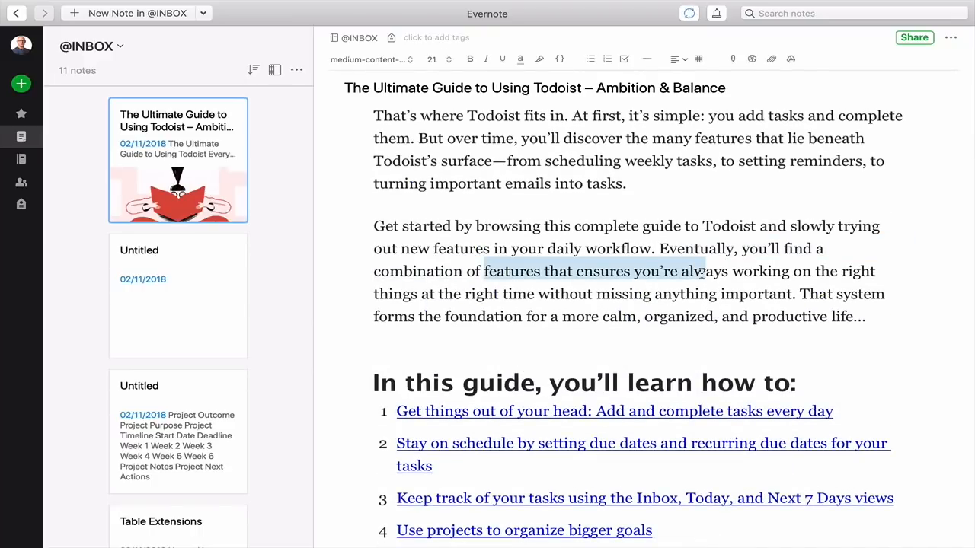
pyautogui.click(332, 266)
pyautogui.scroll(-20, 331, 266)
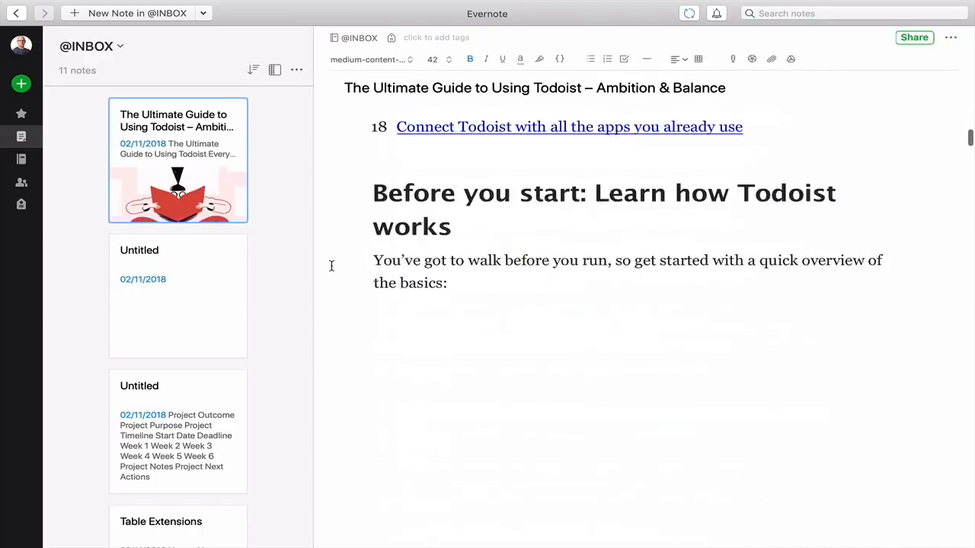
pyautogui.scroll(-20, 331, 266)
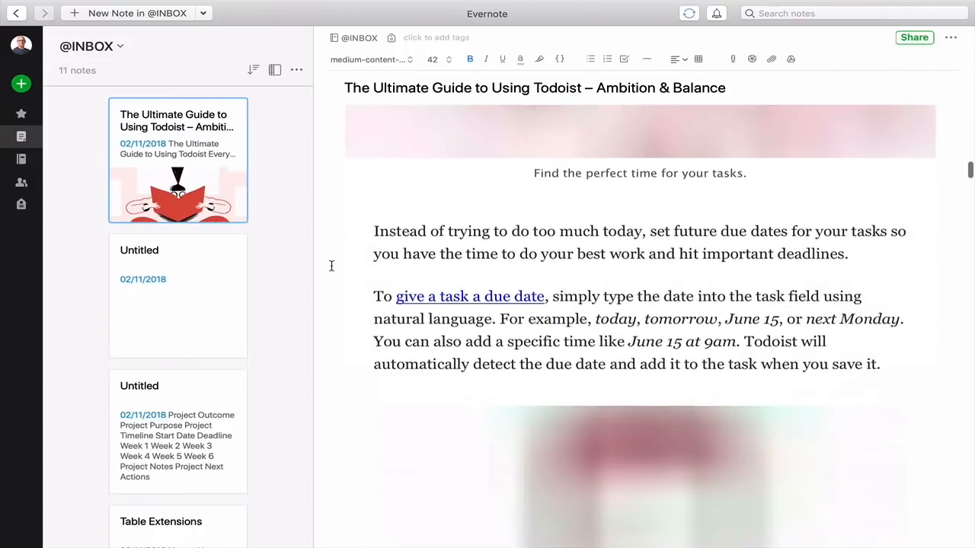
pyautogui.scroll(20, 331, 266)
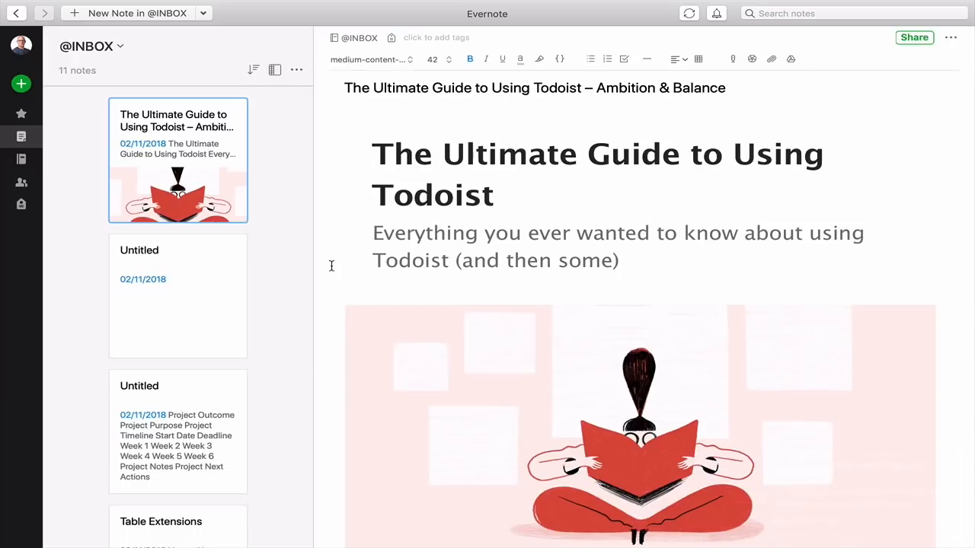
pyautogui.hotkey('ctrl', 'Left')
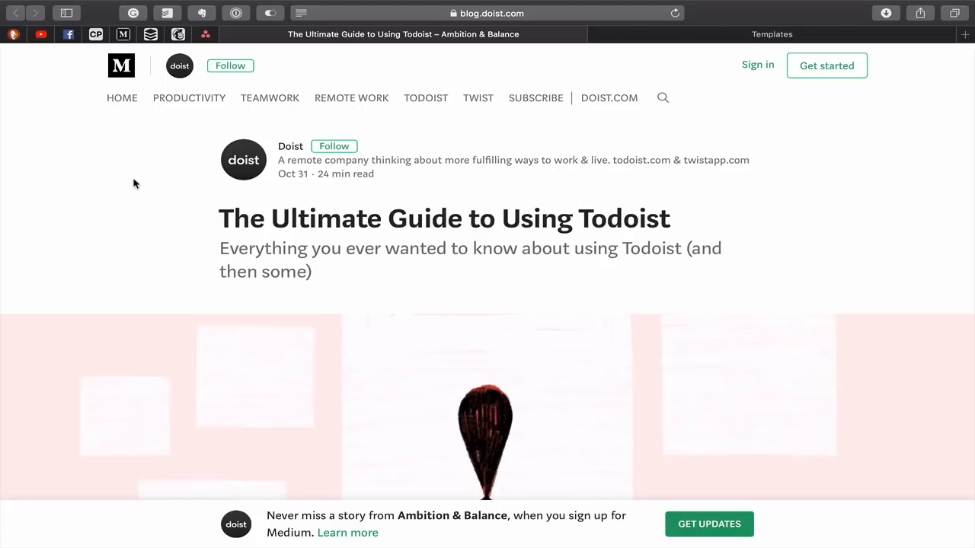
pyautogui.hotkey('ctrl', 'Right')
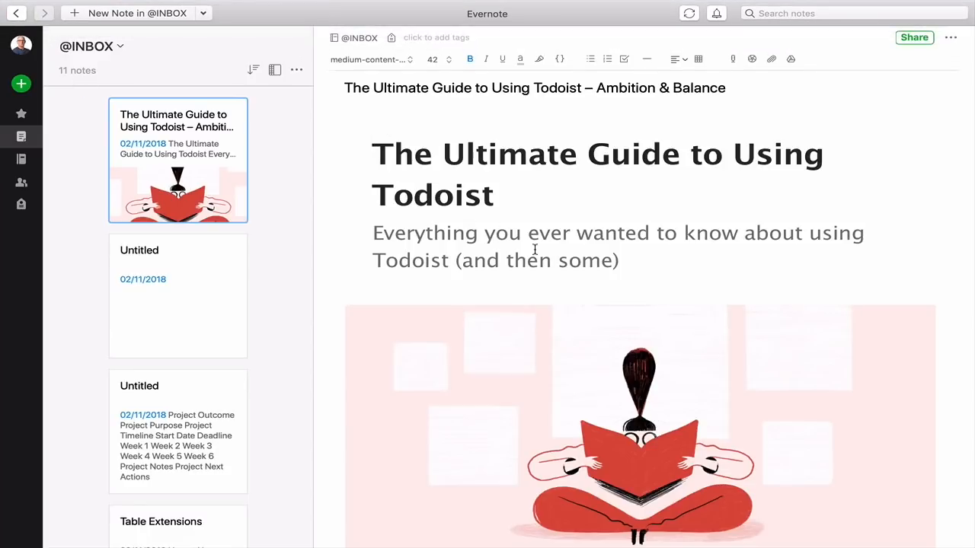
pyautogui.rightClick(561, 216)
pyautogui.click(350, 207)
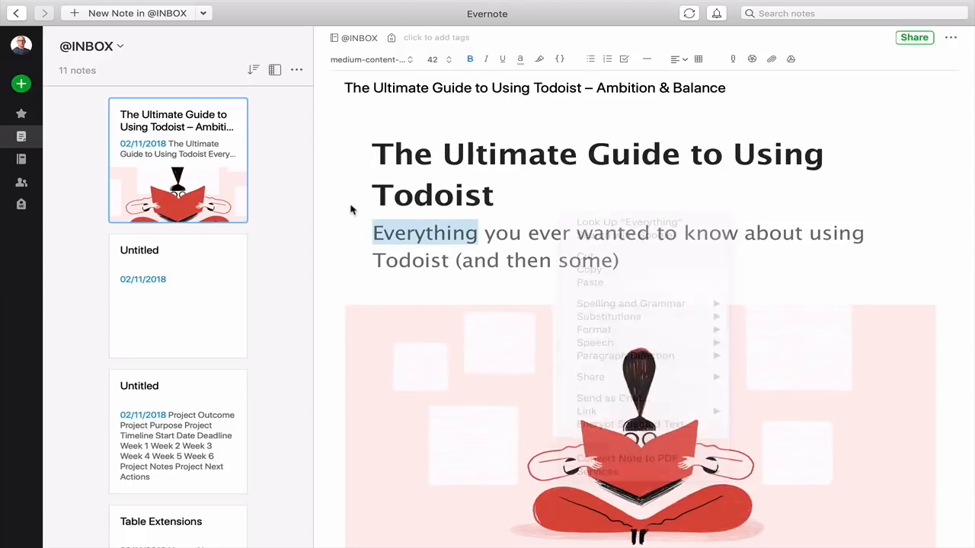
pyautogui.rightClick(351, 206)
pyautogui.click(346, 177)
pyautogui.rightClick(347, 175)
pyautogui.click(345, 152)
pyautogui.moveTo(316, 1)
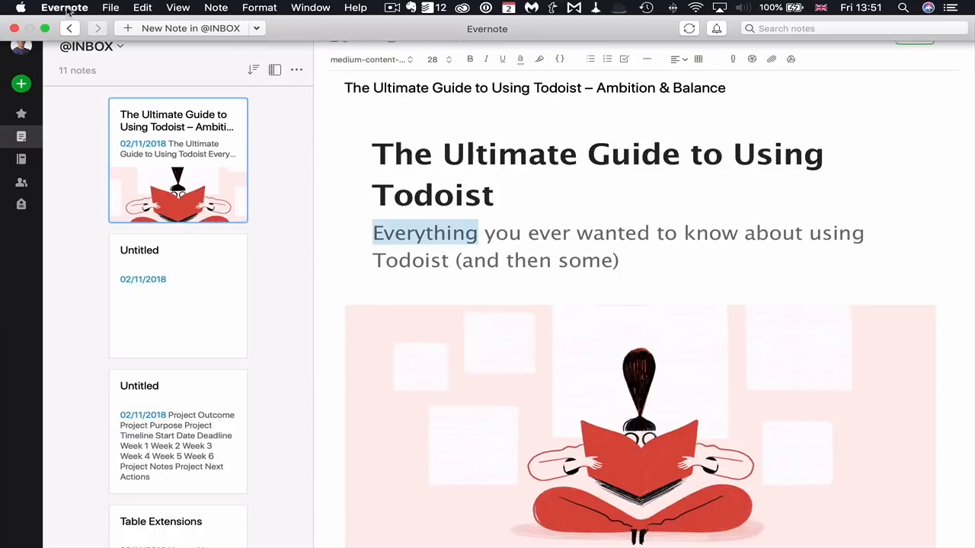
pyautogui.click(355, 8)
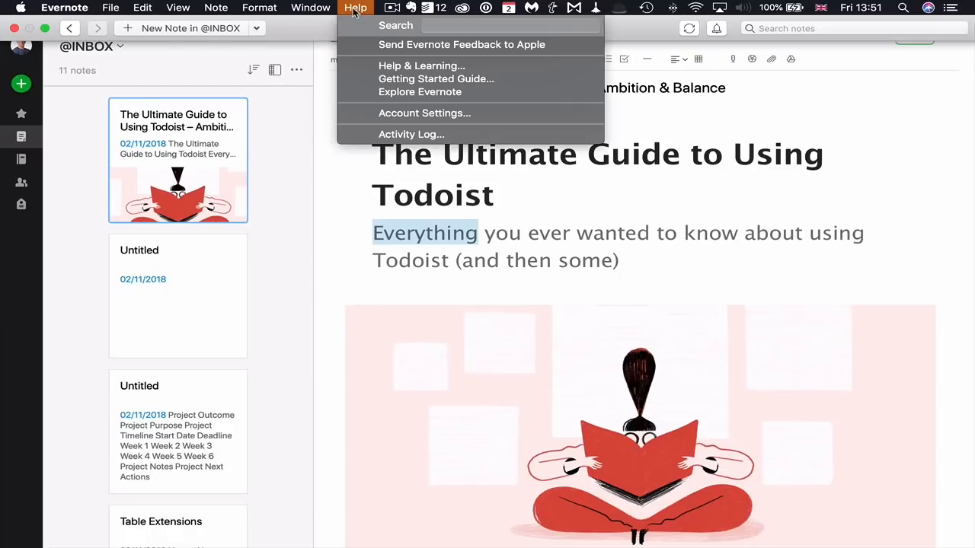
pyautogui.click(414, 116)
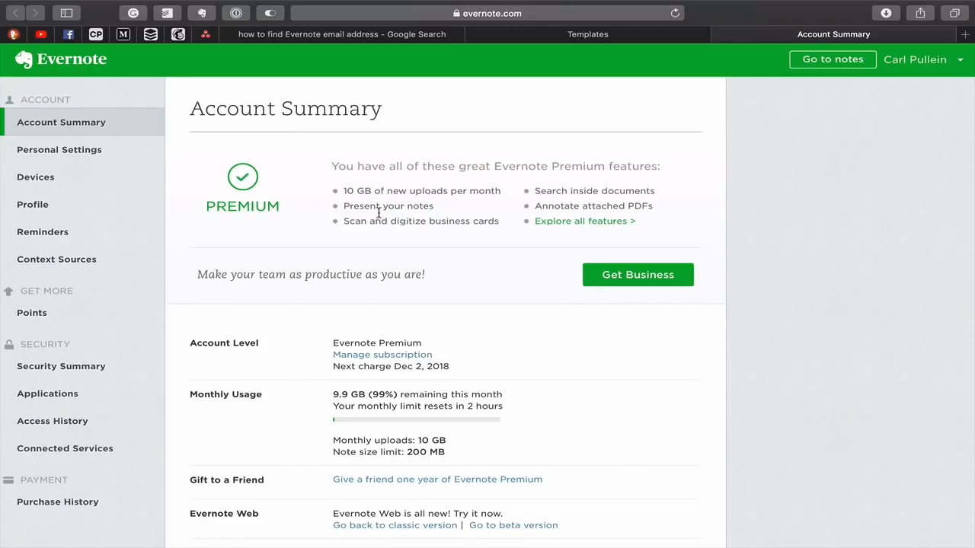
pyautogui.scroll(-5, 650, 364)
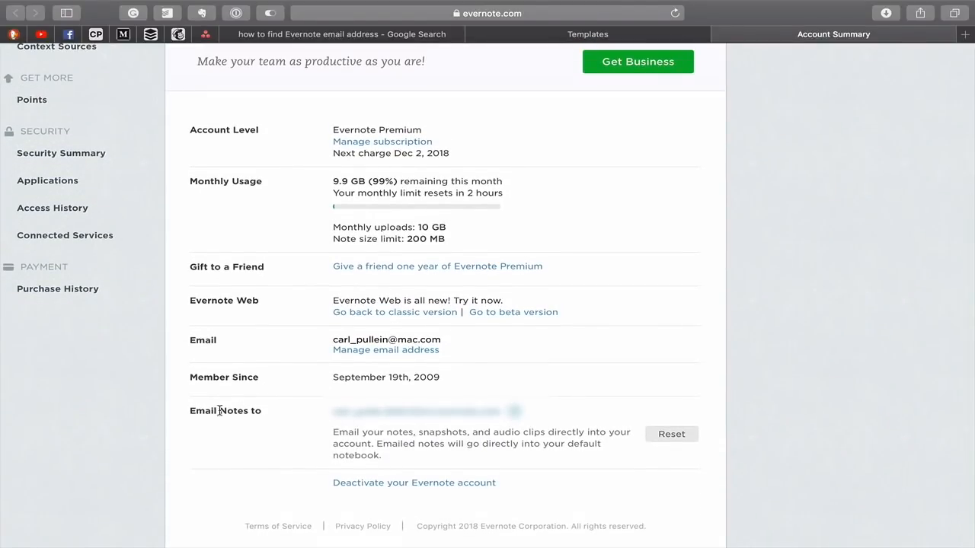
pyautogui.moveTo(190, 411); pyautogui.dragTo(263, 410)
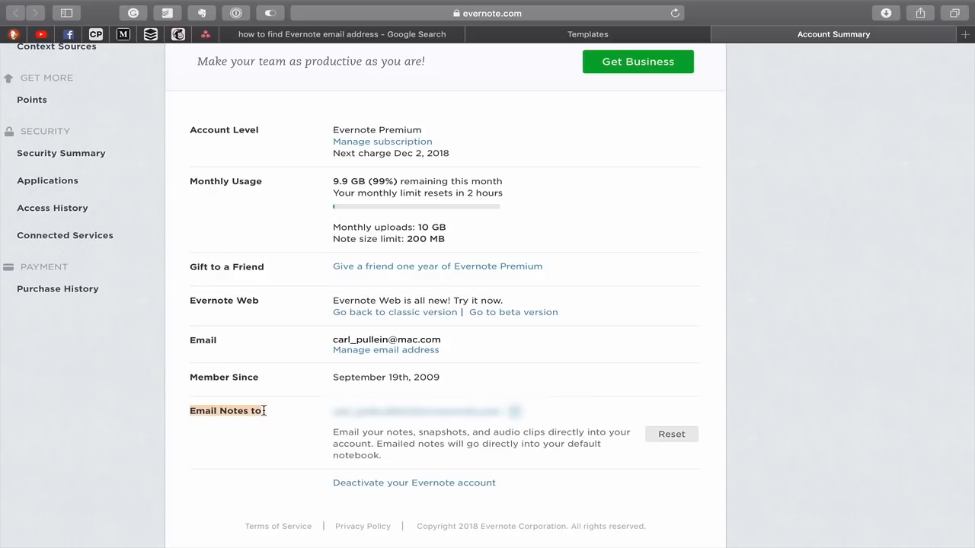
pyautogui.click(265, 450)
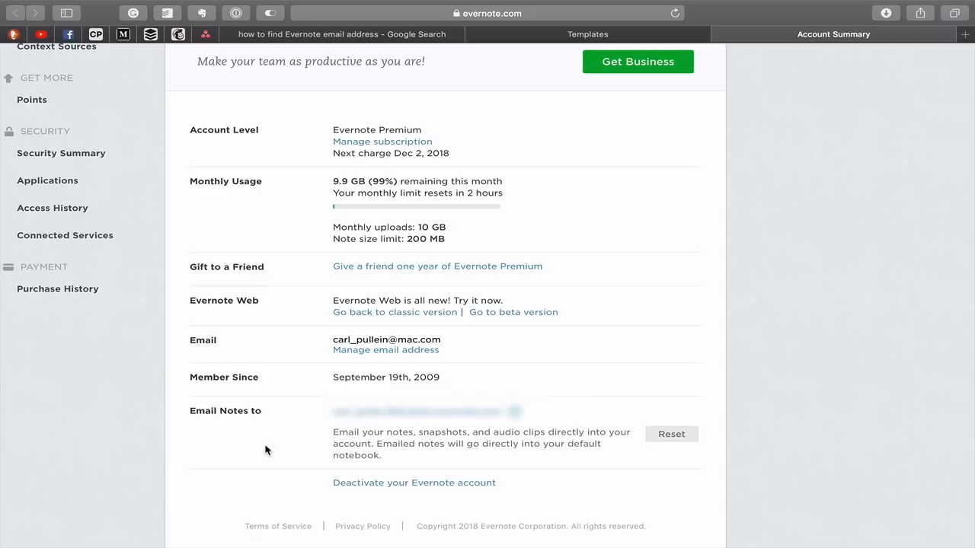
pyautogui.scroll(5, 265, 450)
pyautogui.scroll(-3, 265, 450)
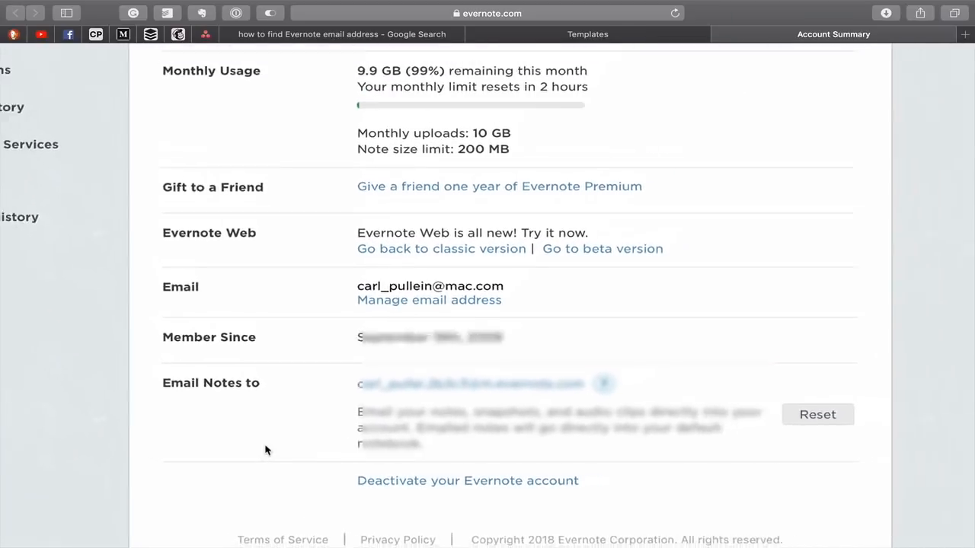
pyautogui.scroll(-2, 265, 451)
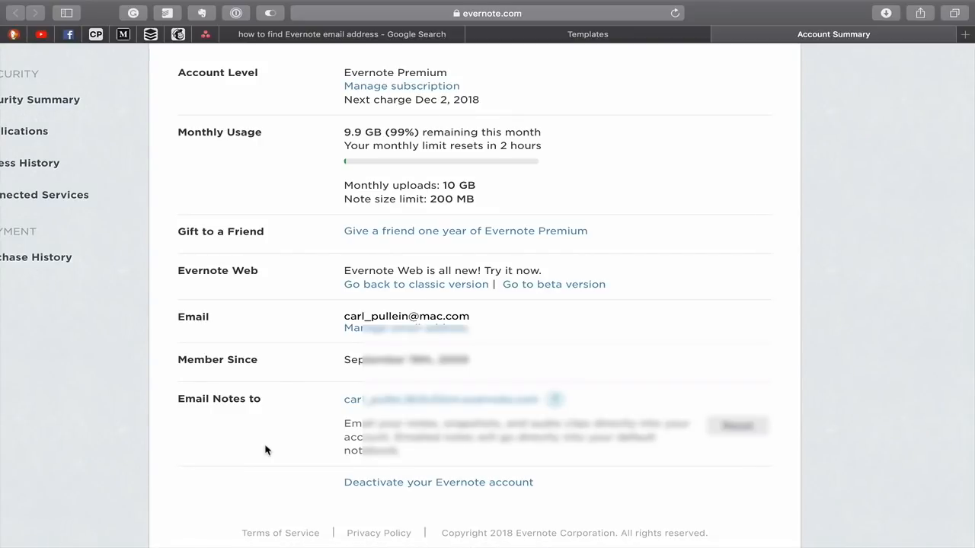
# Step: Switch back to the Todoist guide note in Evernote and review the help options that include Account Settings
pyautogui.hotkey('ctrl', 'Right')
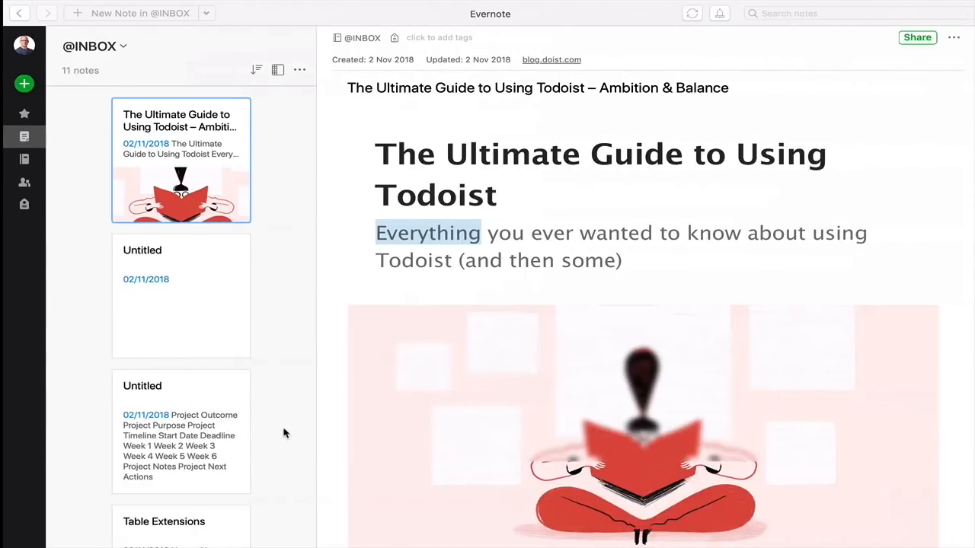
pyautogui.click(615, 191)
pyautogui.hotkey('ctrl', 'Right')
pyautogui.hotkey('ctrl', 'Left')
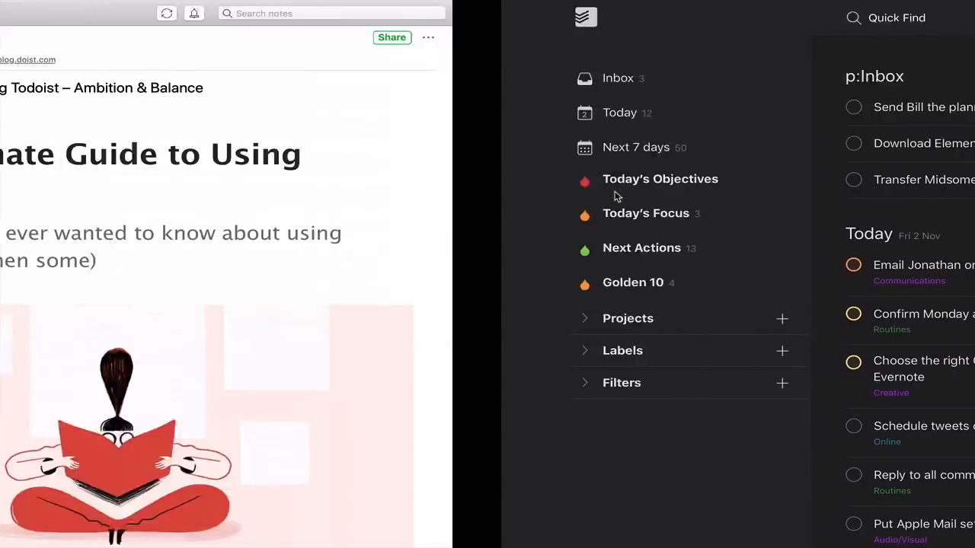
pyautogui.moveTo(642, 3)
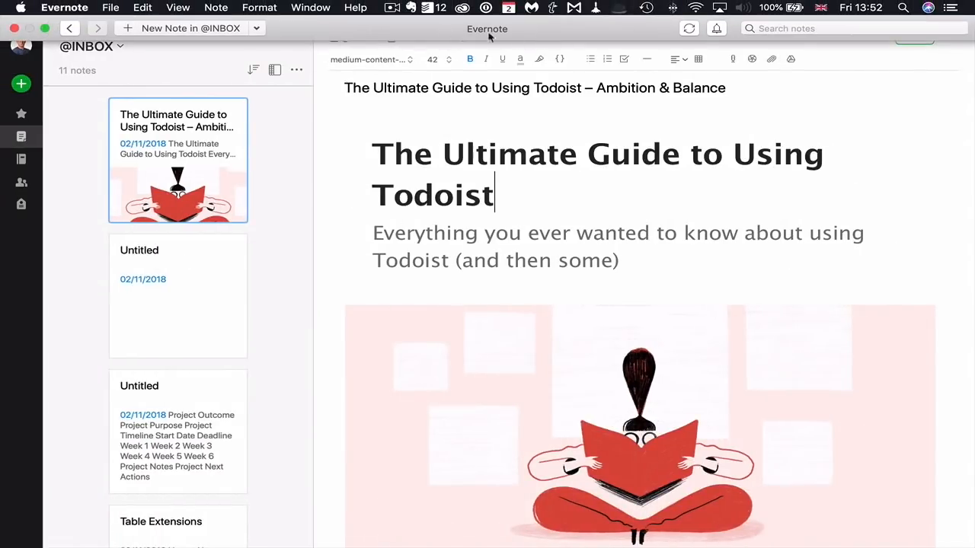
pyautogui.click(355, 11)
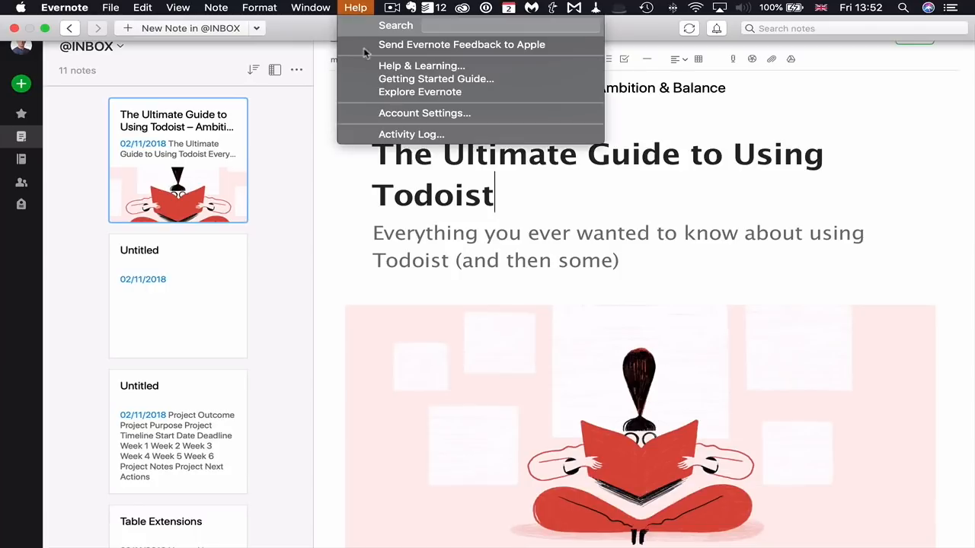
pyautogui.click(820, 116)
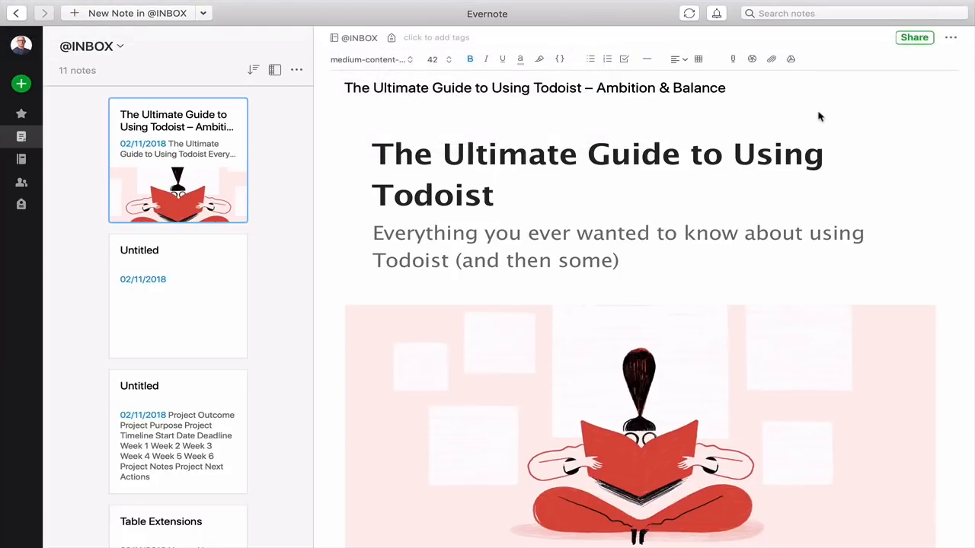